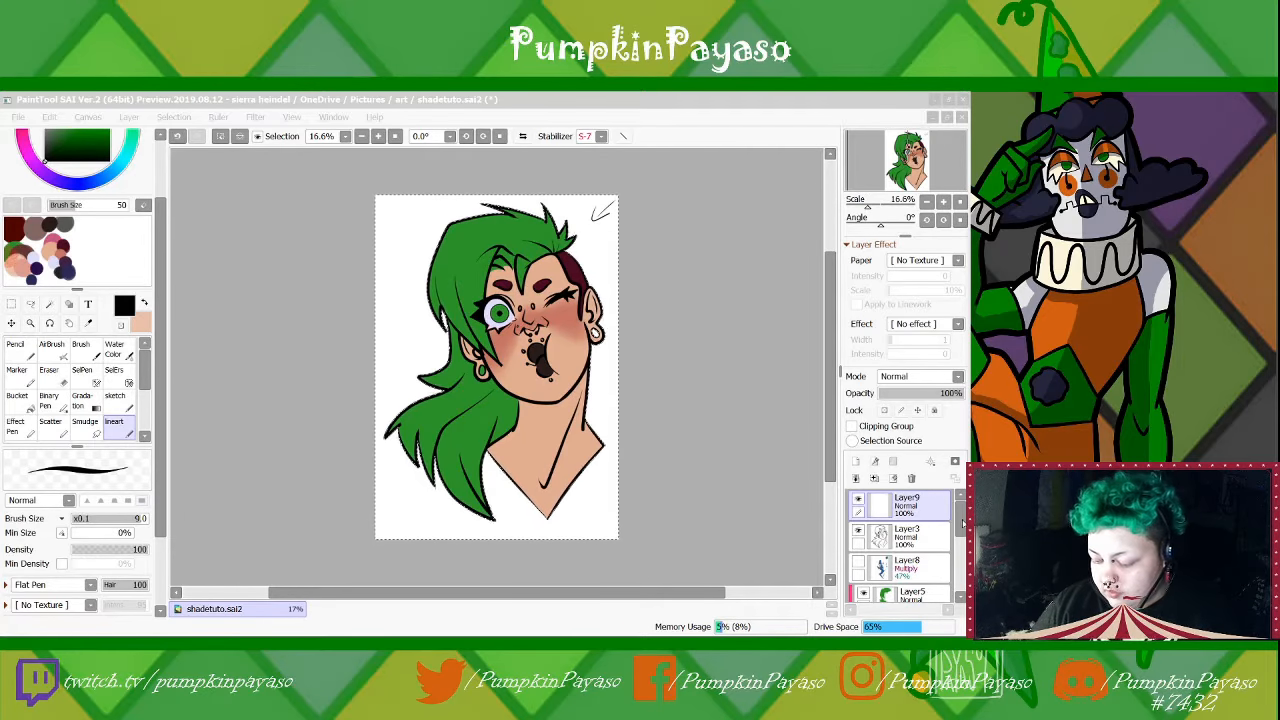
# Hide and show Layer4 to check which parts of the portrait depend on that base colour layer
pyautogui.moveTo(963, 522)
pyautogui.mouseDown()
pyautogui.moveTo(963, 576)
pyautogui.moveTo(963, 545)
pyautogui.mouseUp()
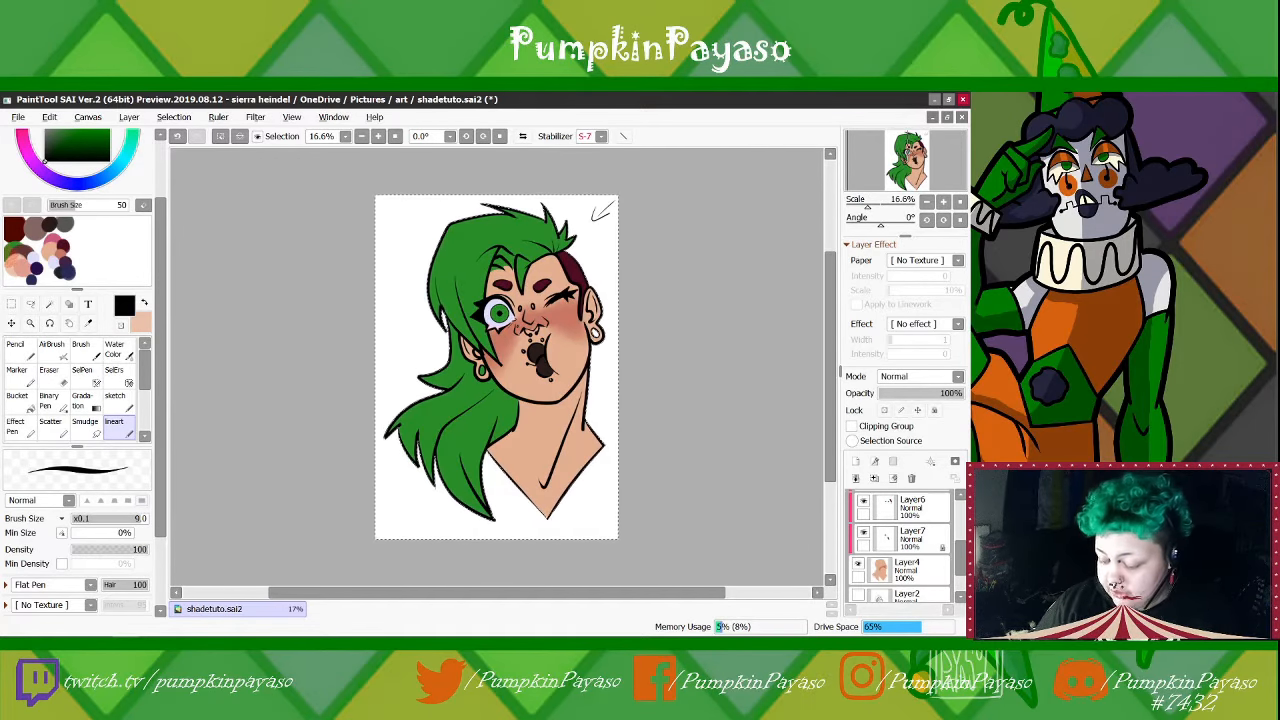
pyautogui.moveTo(962, 567)
pyautogui.mouseDown()
pyautogui.moveTo(963, 535)
pyautogui.moveTo(963, 566)
pyautogui.mouseUp()
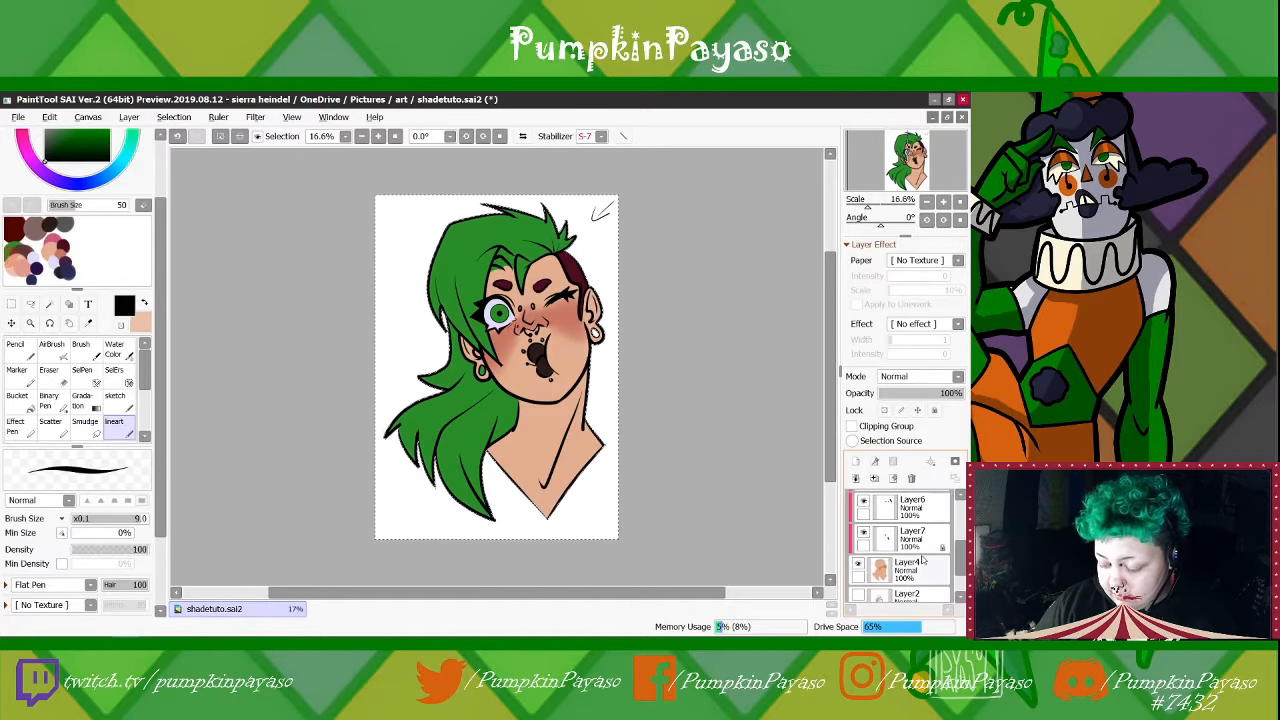
pyautogui.click(857, 566)
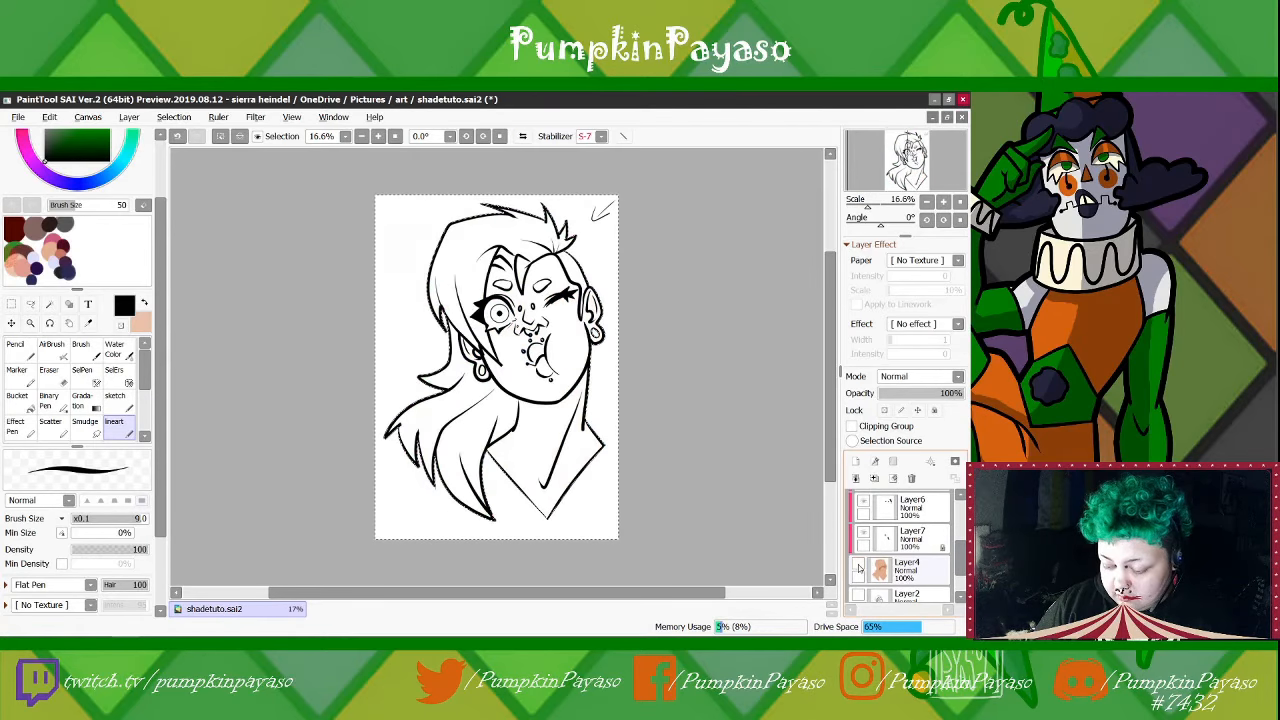
pyautogui.click(857, 566)
pyautogui.scroll(3, 937, 520)
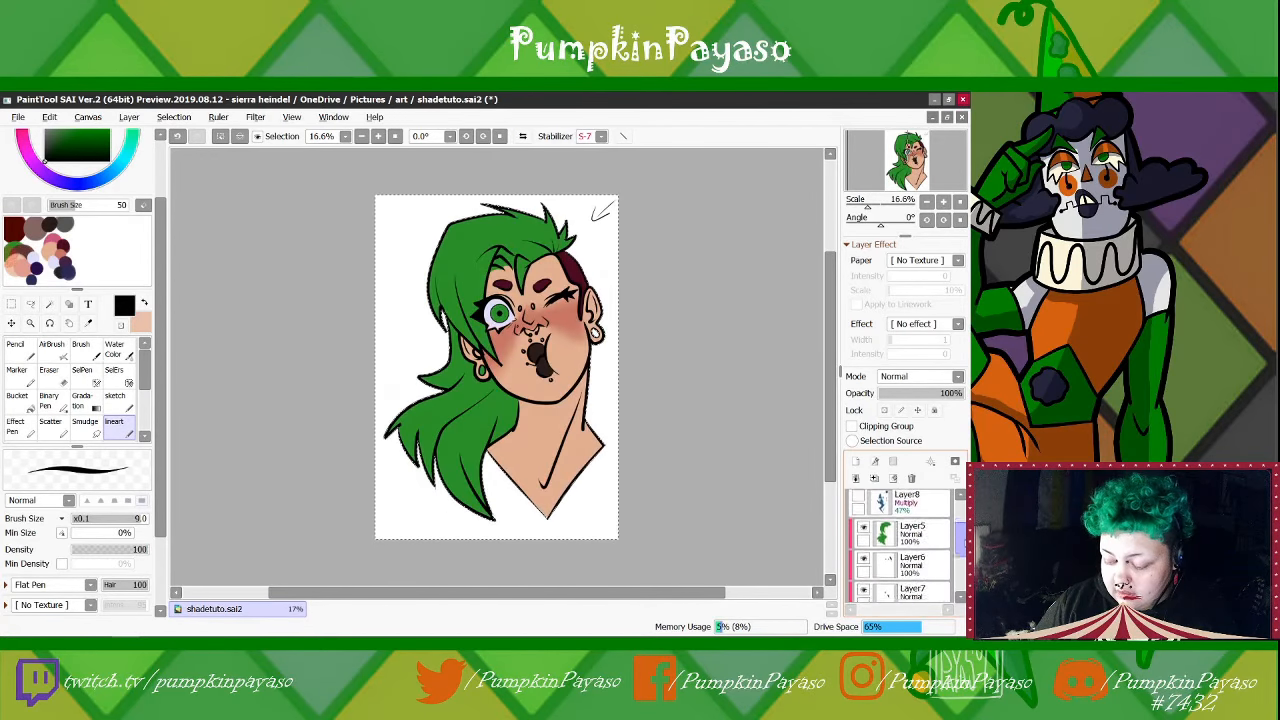
# Turn off the clipping group on Layer5, Layer6 and Layer7
pyautogui.click(937, 542)
pyautogui.click(853, 427)
pyautogui.moveTo(963, 541); pyautogui.dragTo(962, 549)
pyautogui.click(927, 543)
pyautogui.click(854, 427)
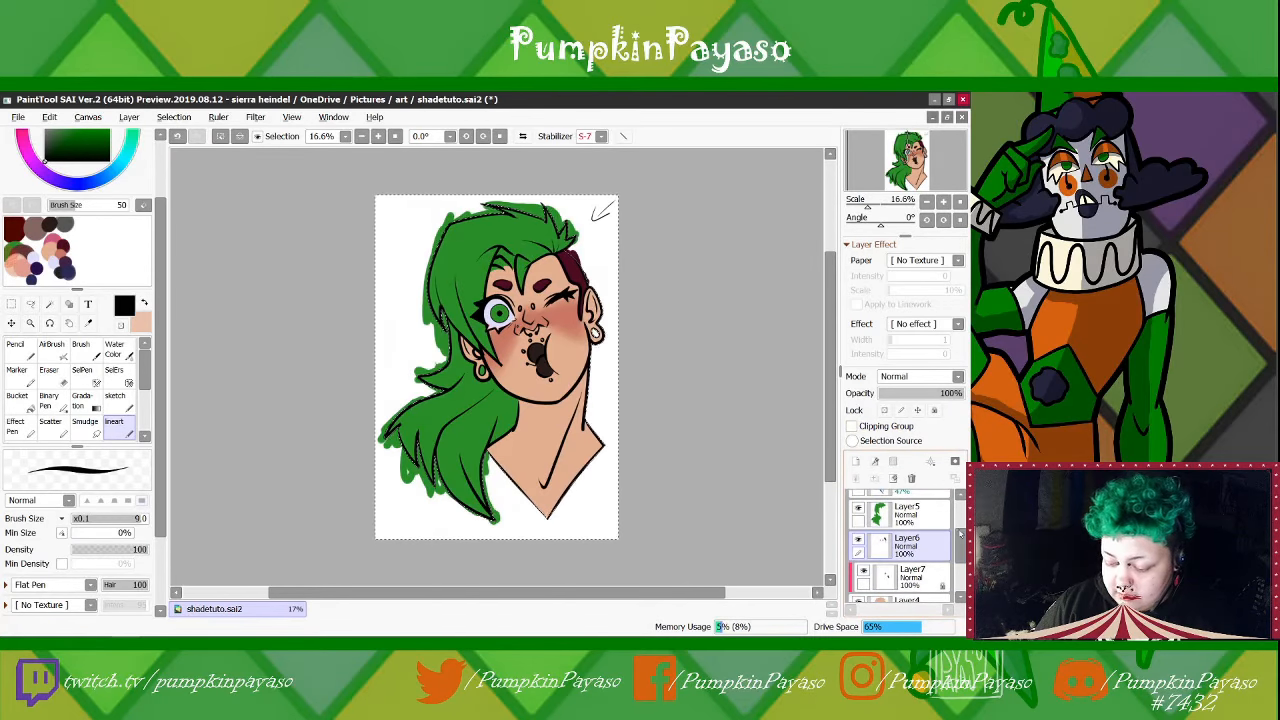
pyautogui.moveTo(958, 538); pyautogui.dragTo(958, 550)
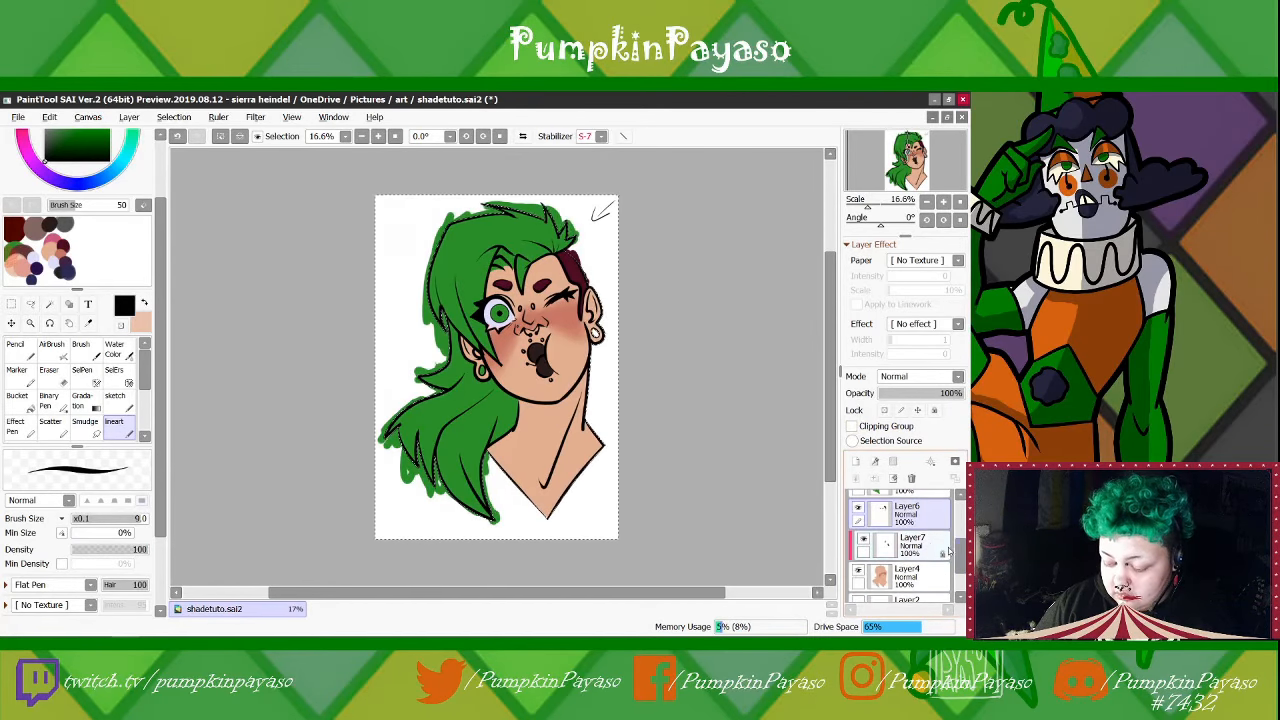
pyautogui.click(930, 545)
pyautogui.click(852, 427)
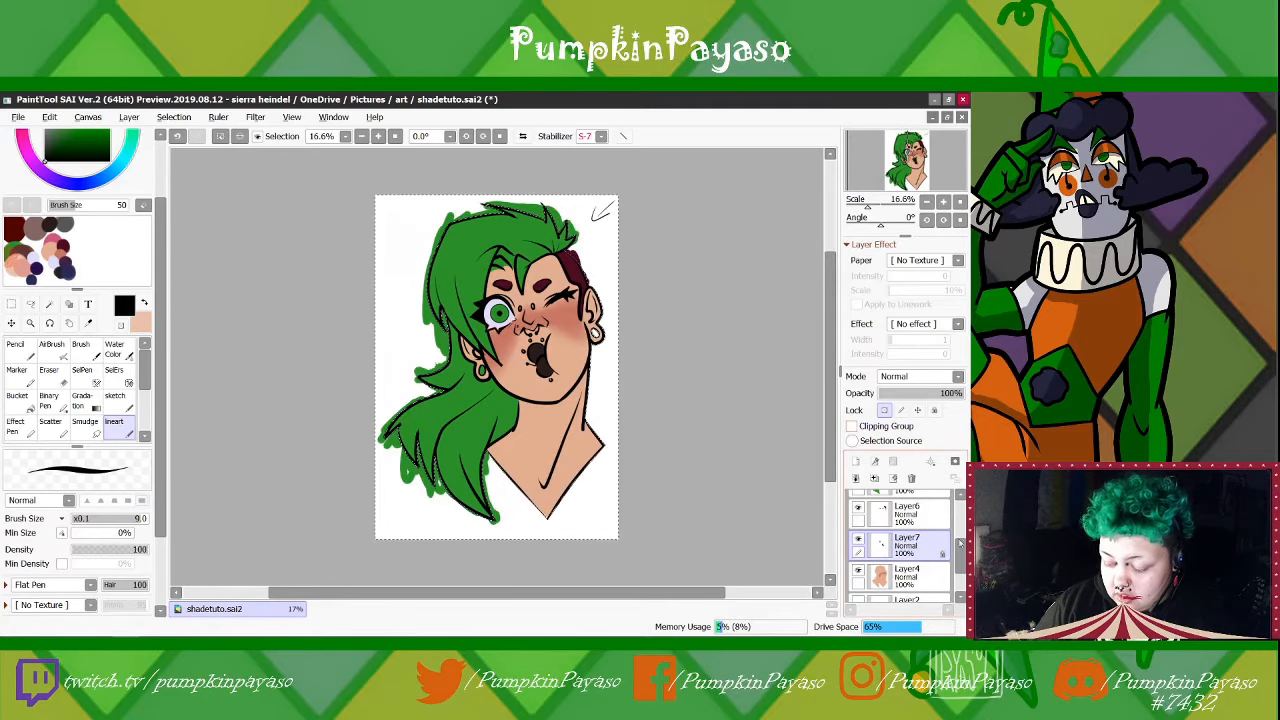
# Hide and show Layer4, Layer7, Layer6 and Layer5 in turn to examine what each colour layer contains
pyautogui.click(858, 571)
pyautogui.click(858, 571)
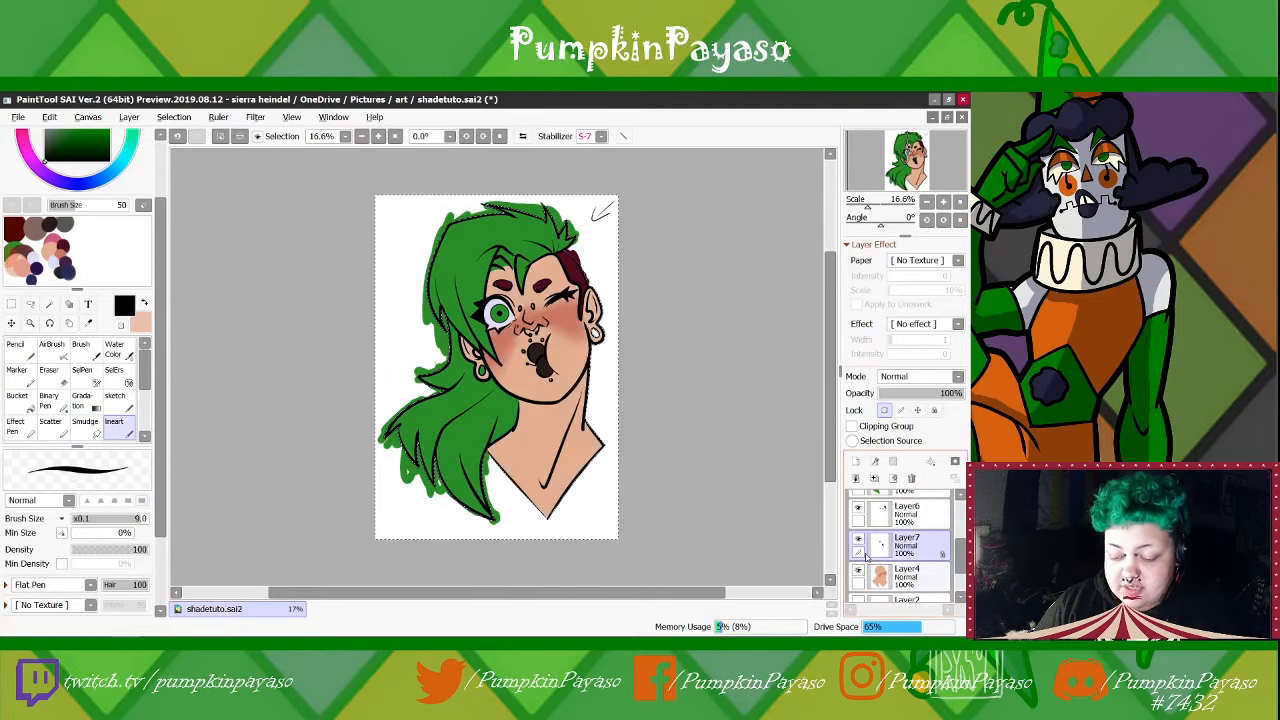
pyautogui.click(858, 538)
pyautogui.click(858, 538)
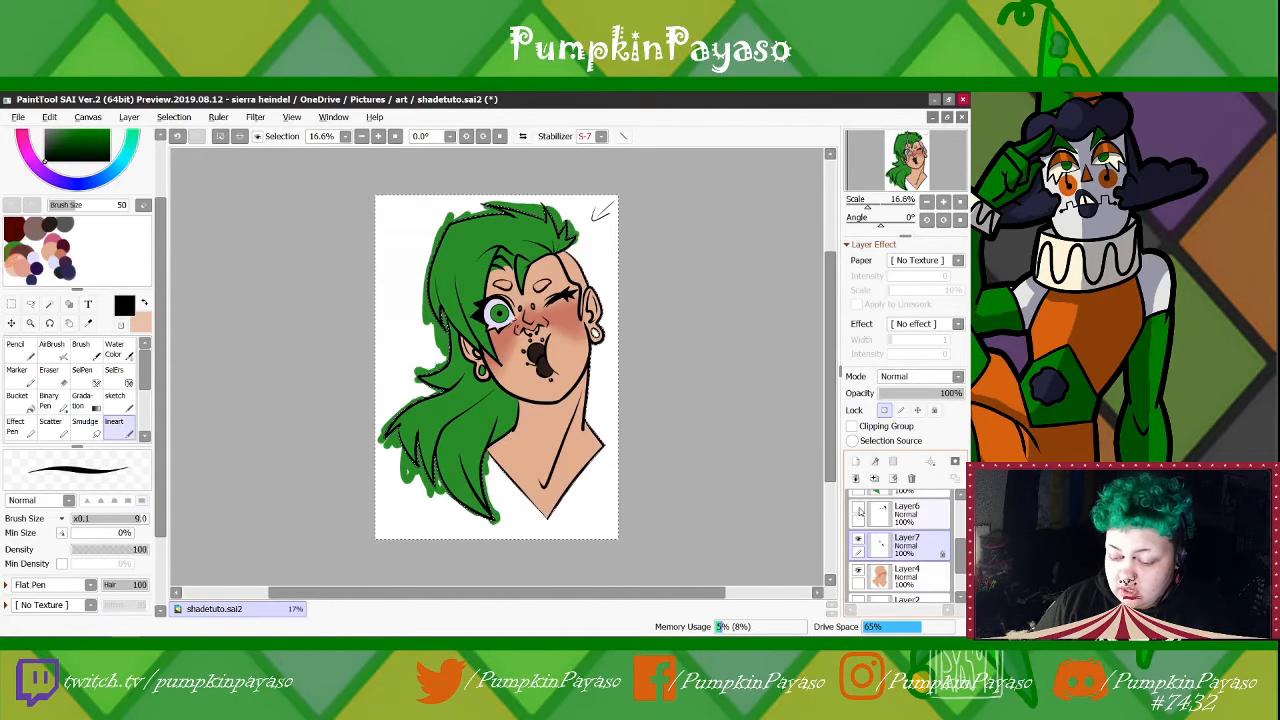
pyautogui.scroll(2, 858, 520)
pyautogui.click(858, 537)
pyautogui.click(858, 537)
pyautogui.scroll(-2, 942, 536)
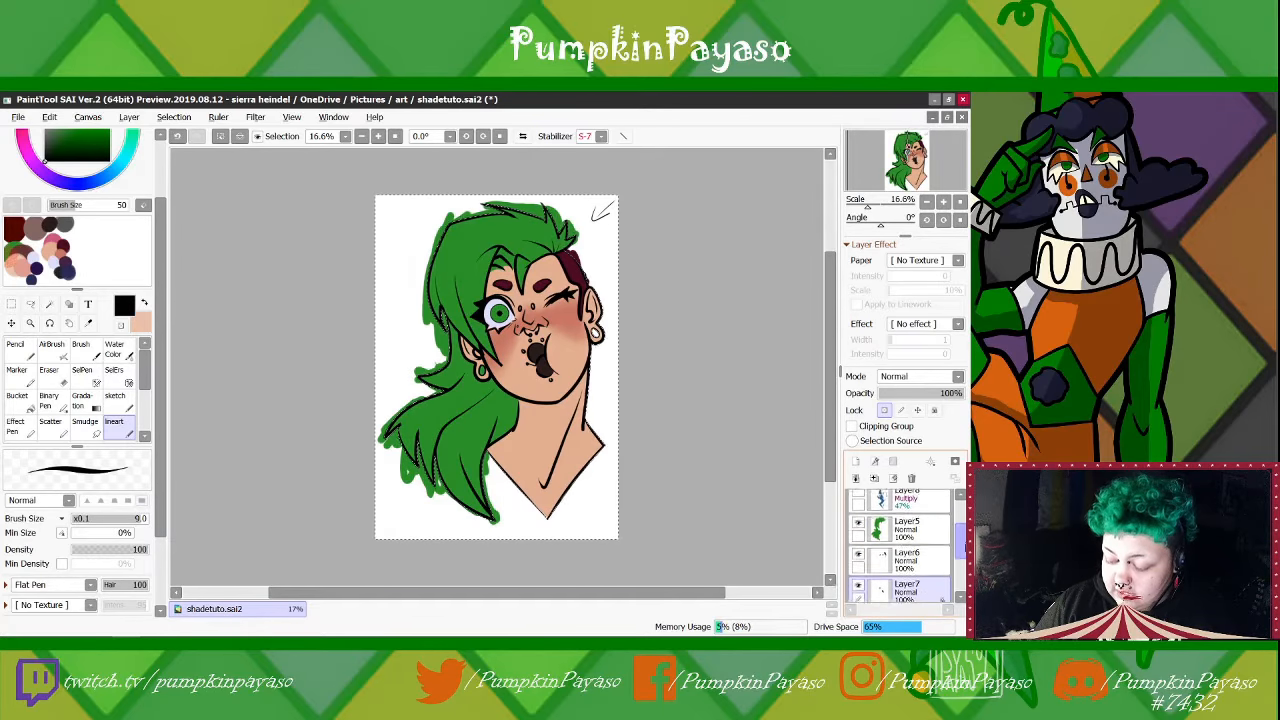
# Clip Layer7, Layer6 and Layer5 to the base colour on Layer4 again, and clear the canvas selection
pyautogui.click(932, 557)
pyautogui.click(931, 522)
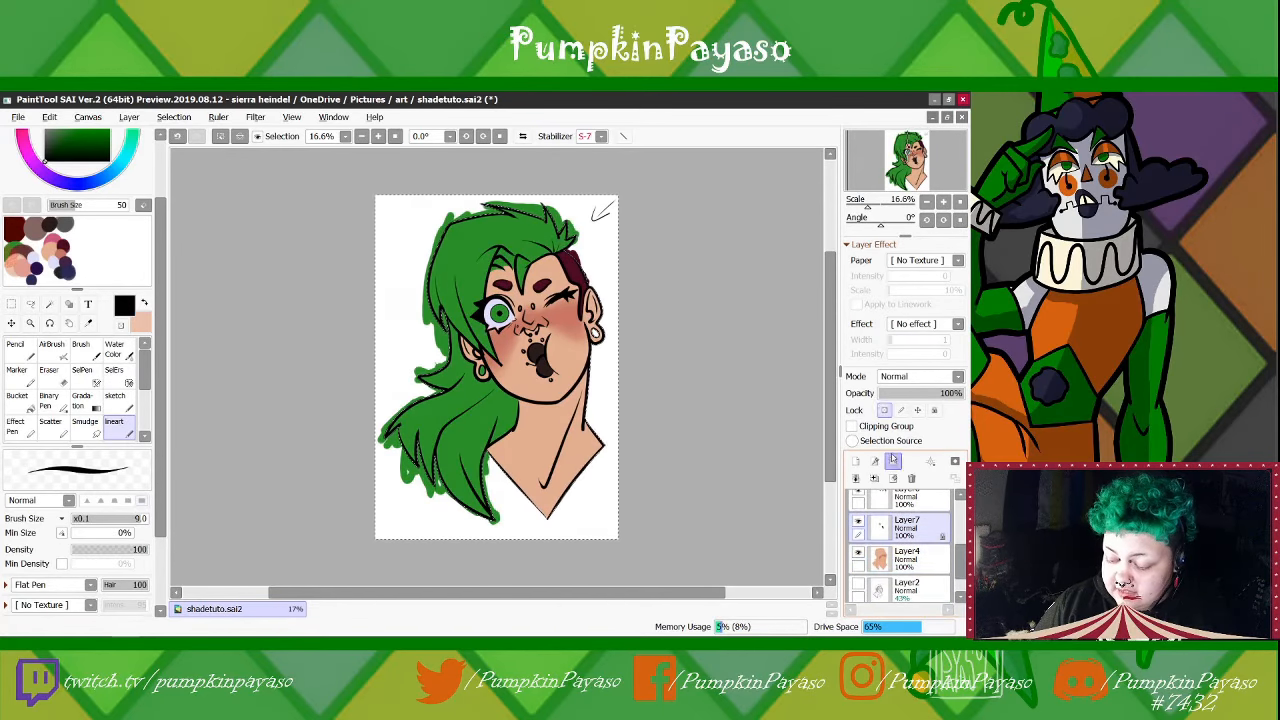
pyautogui.click(866, 426)
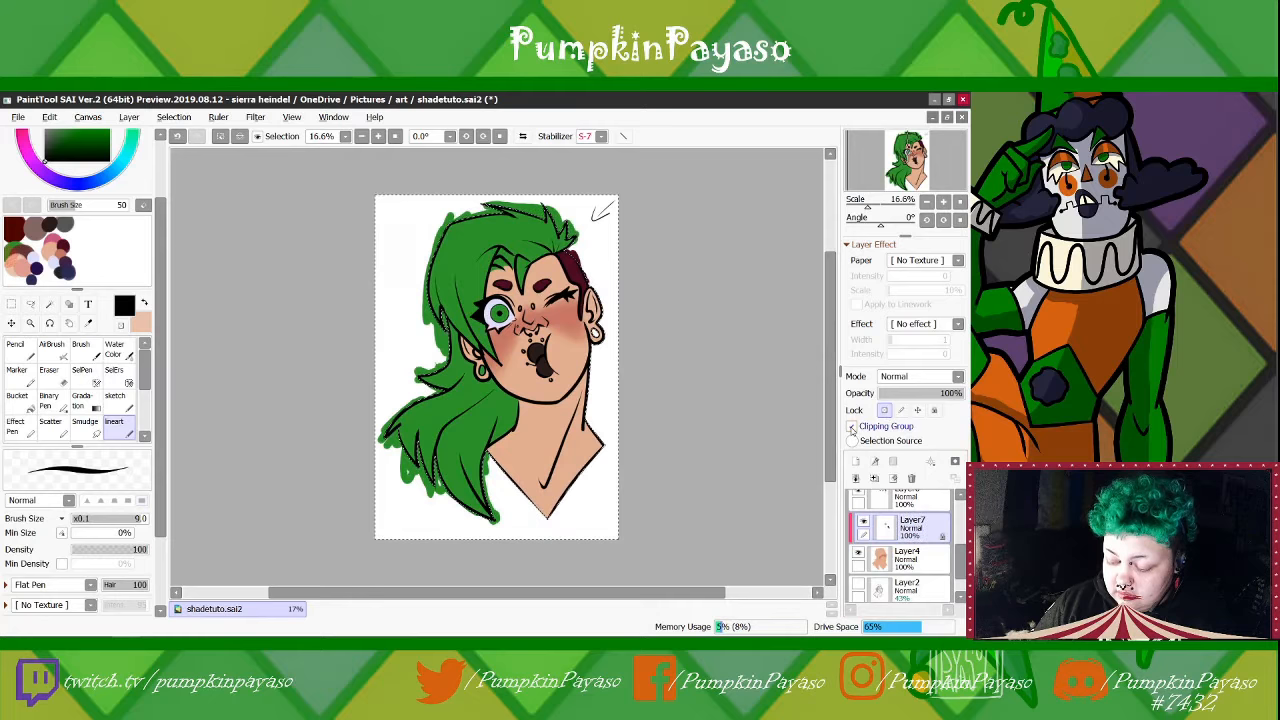
pyautogui.click(935, 500)
pyautogui.click(877, 427)
pyautogui.moveTo(960, 556); pyautogui.dragTo(960, 541)
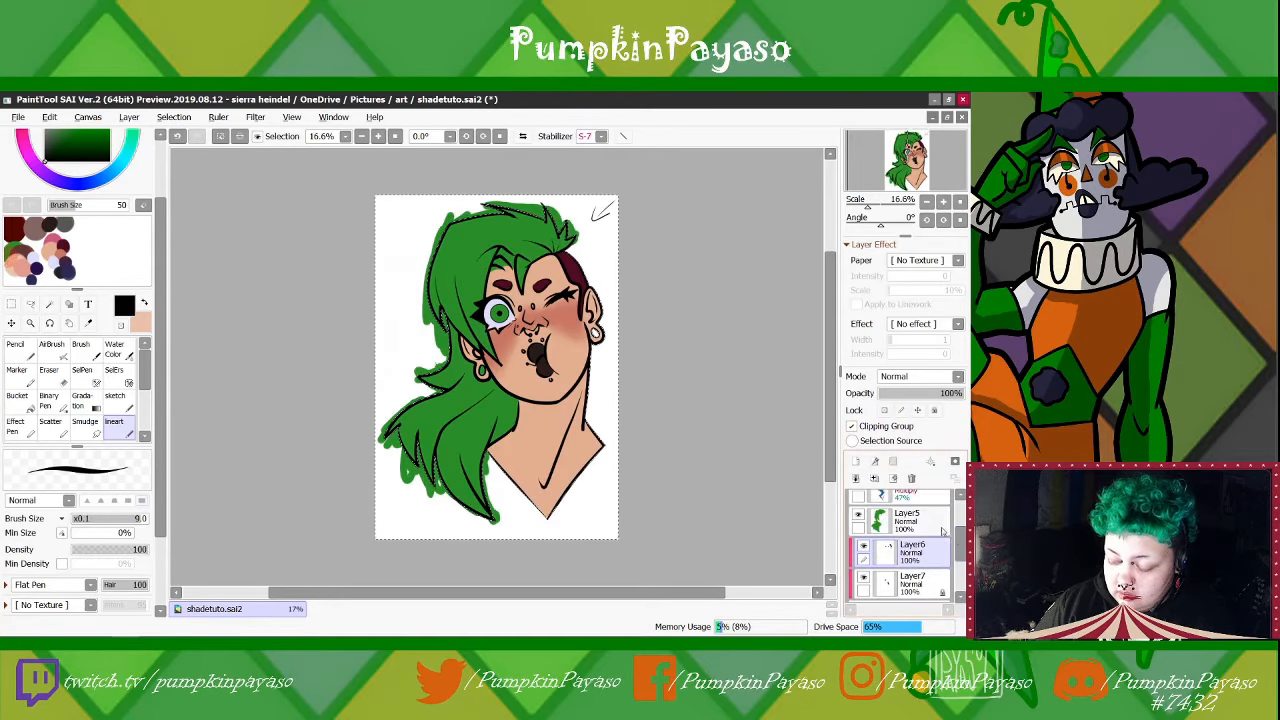
pyautogui.click(920, 520)
pyautogui.click(852, 427)
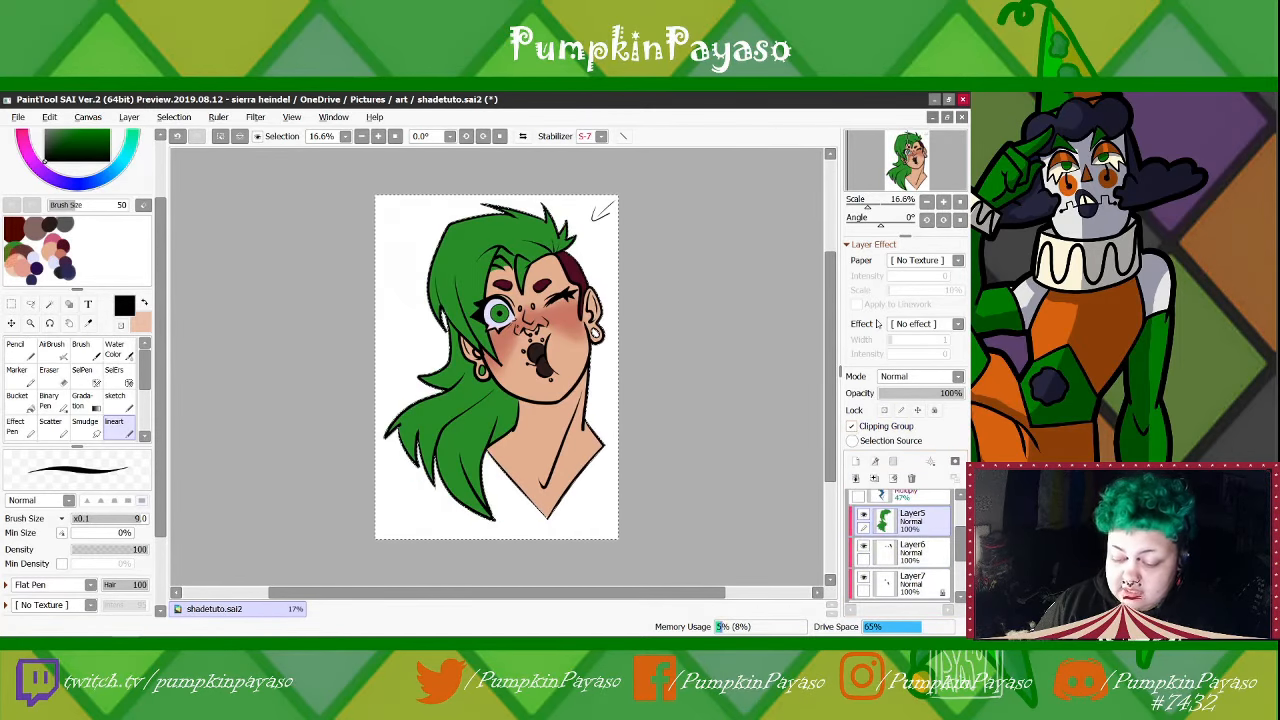
pyautogui.click(175, 120)
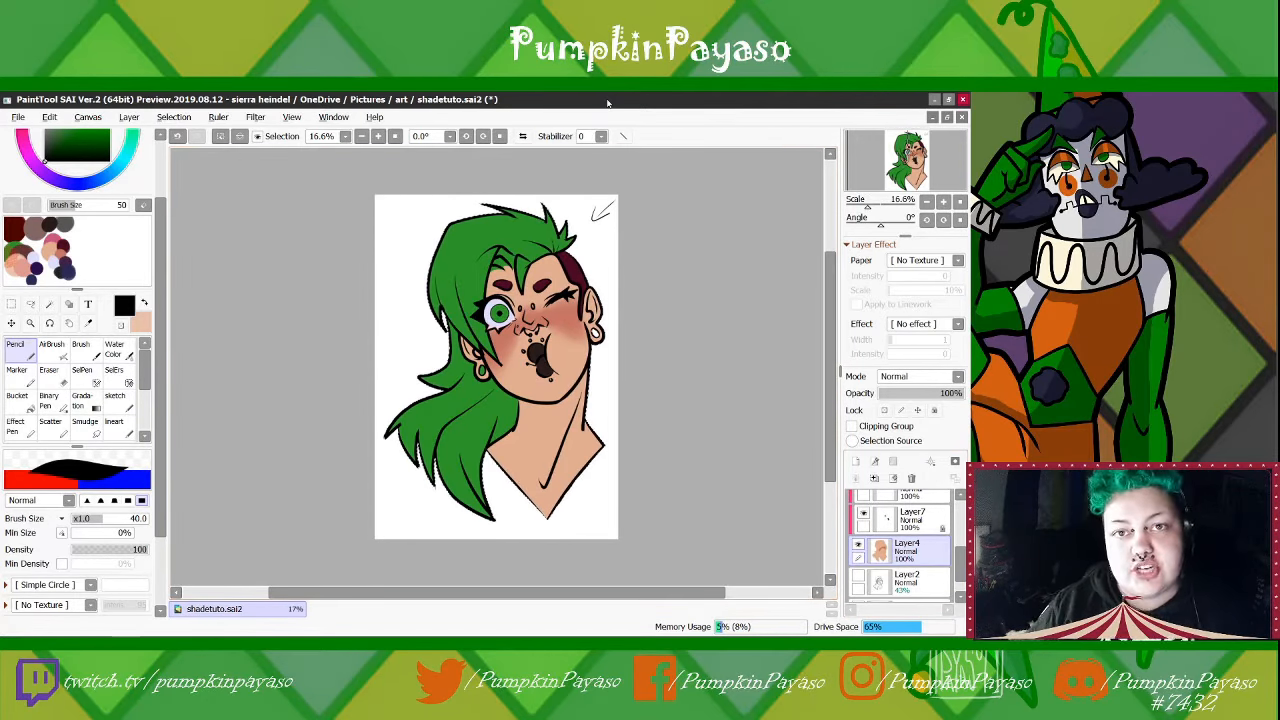
# Sample the neck's skin tone, darken it to a muted brown shadow colour and dab it onto the scratchpad
pyautogui.scroll(3, 97, 316)
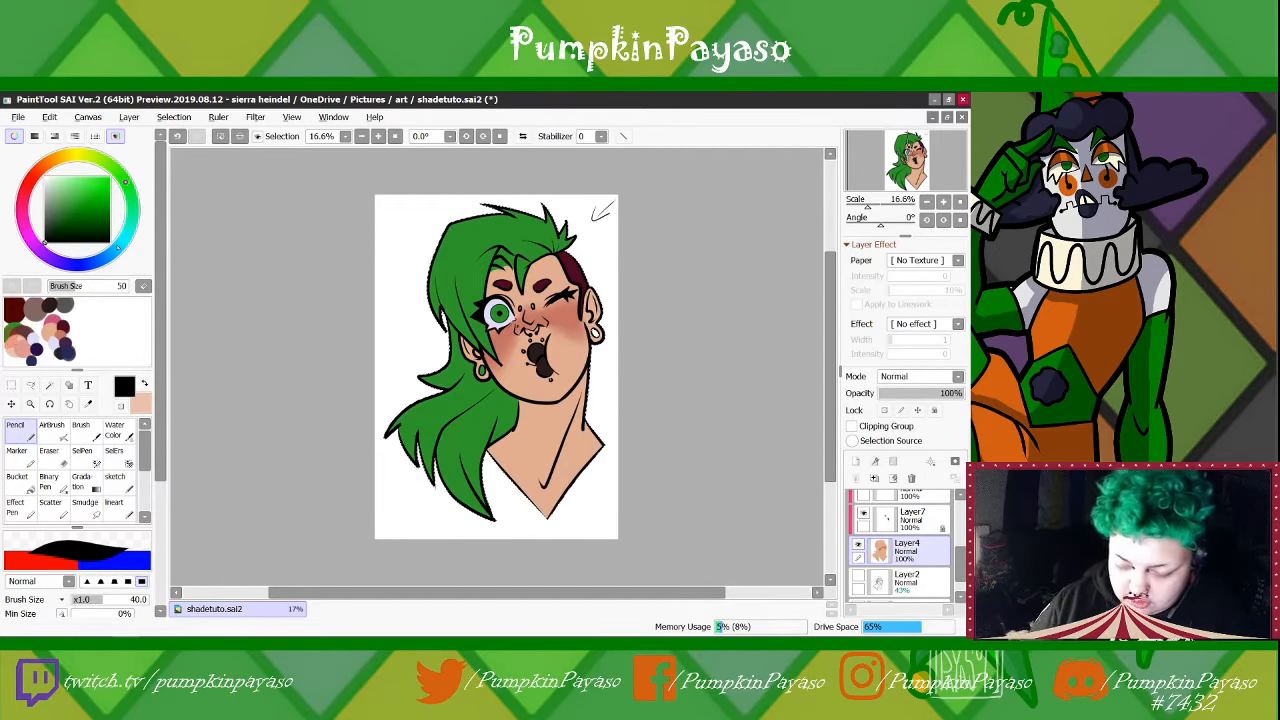
pyautogui.keyDown('alt'); pyautogui.click(539, 438); pyautogui.keyUp('alt')
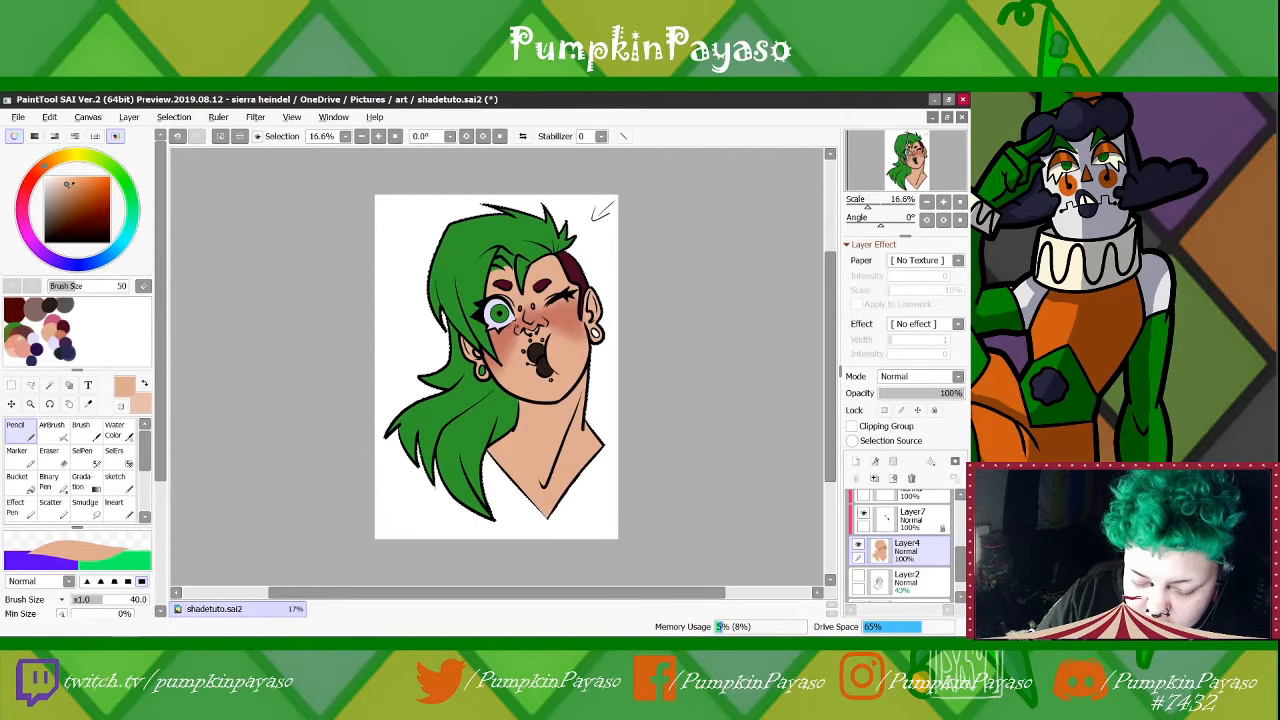
pyautogui.click(78, 197)
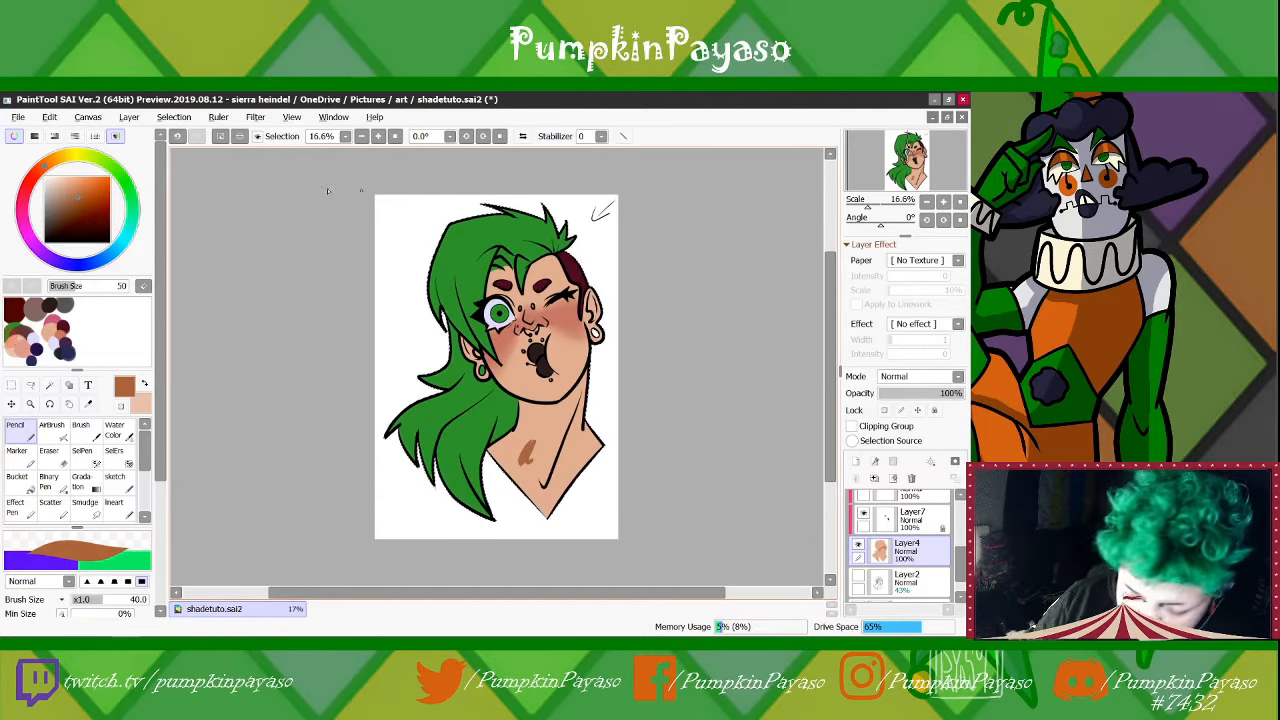
pyautogui.click(178, 136)
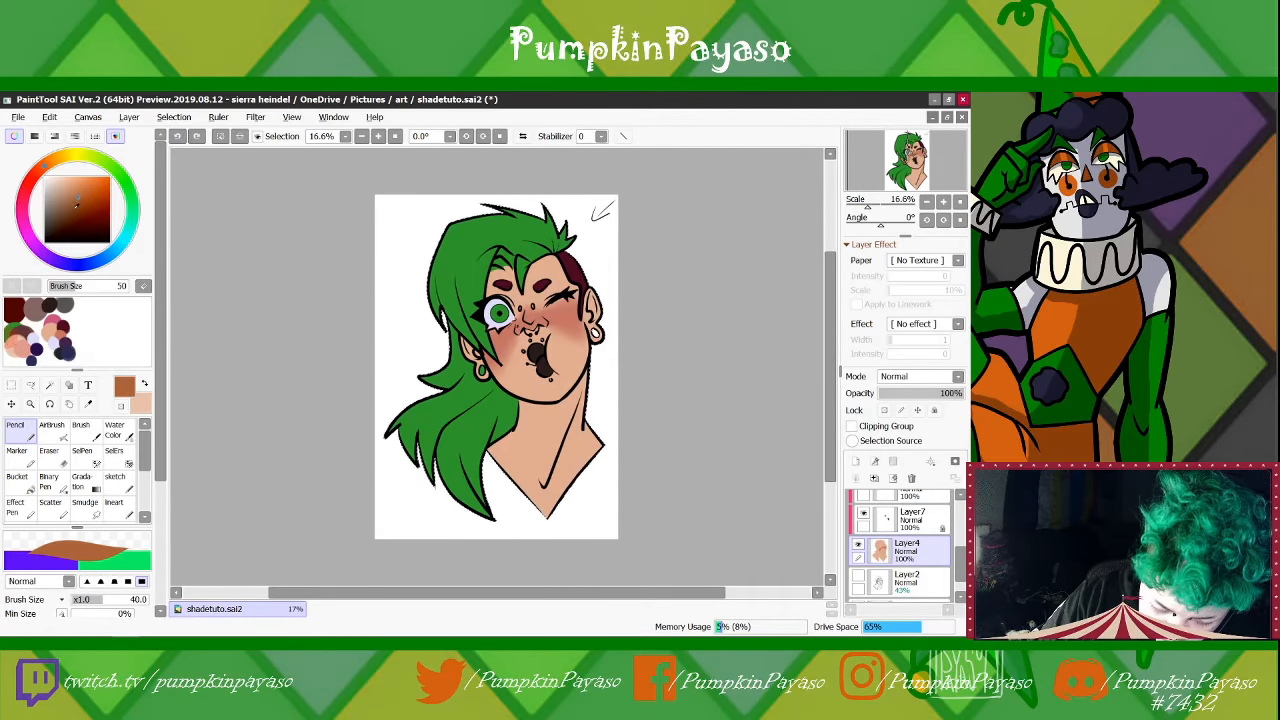
pyautogui.click(76, 205)
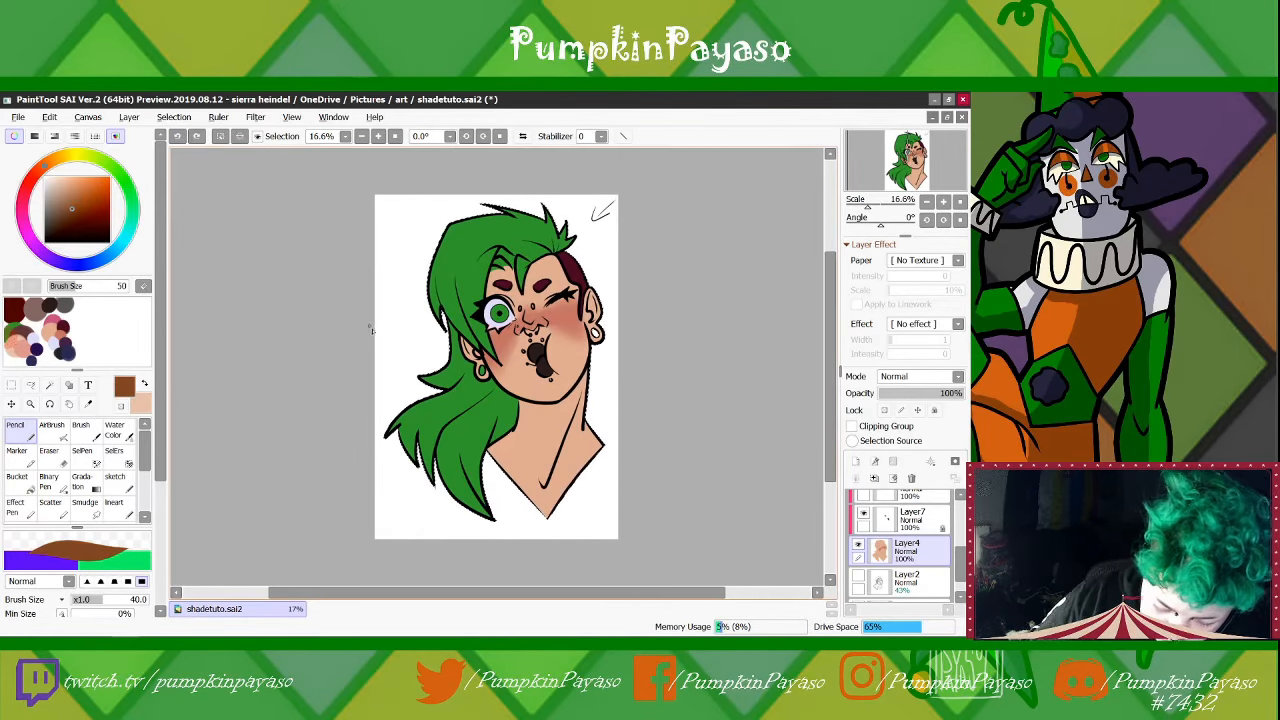
pyautogui.click(72, 202)
pyautogui.click(71, 197)
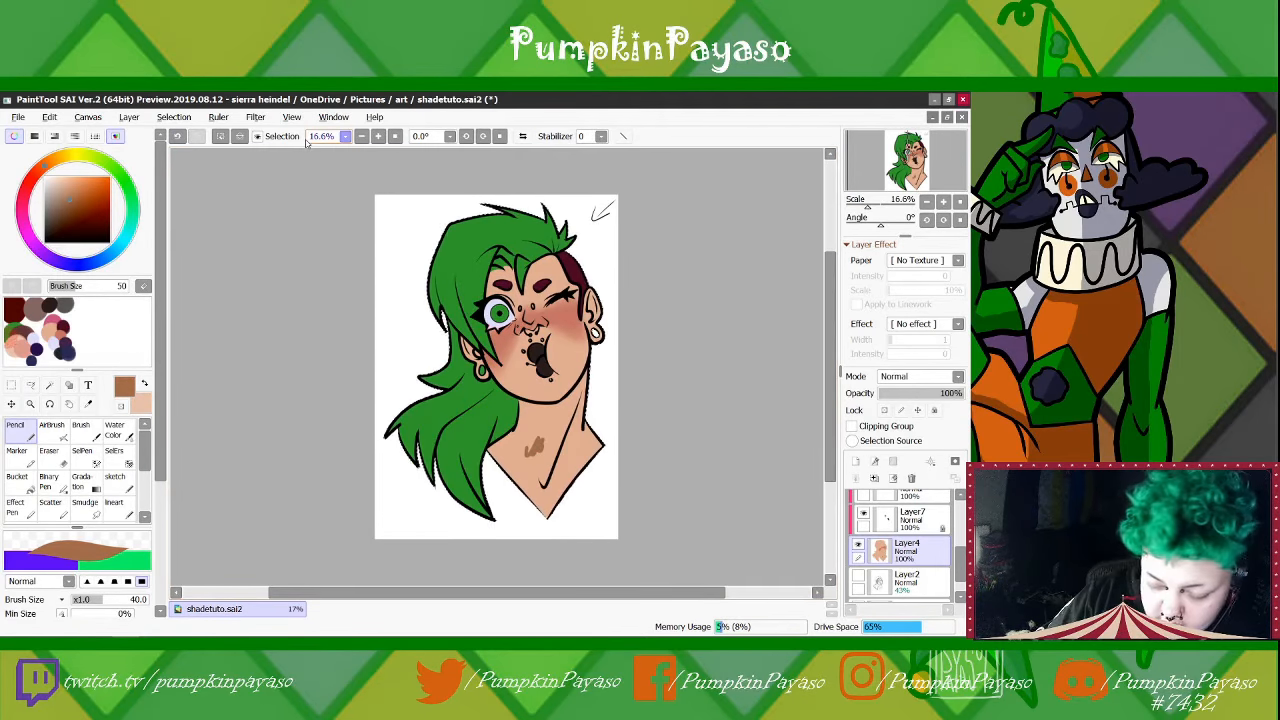
pyautogui.moveTo(97, 325); pyautogui.dragTo(97, 317)
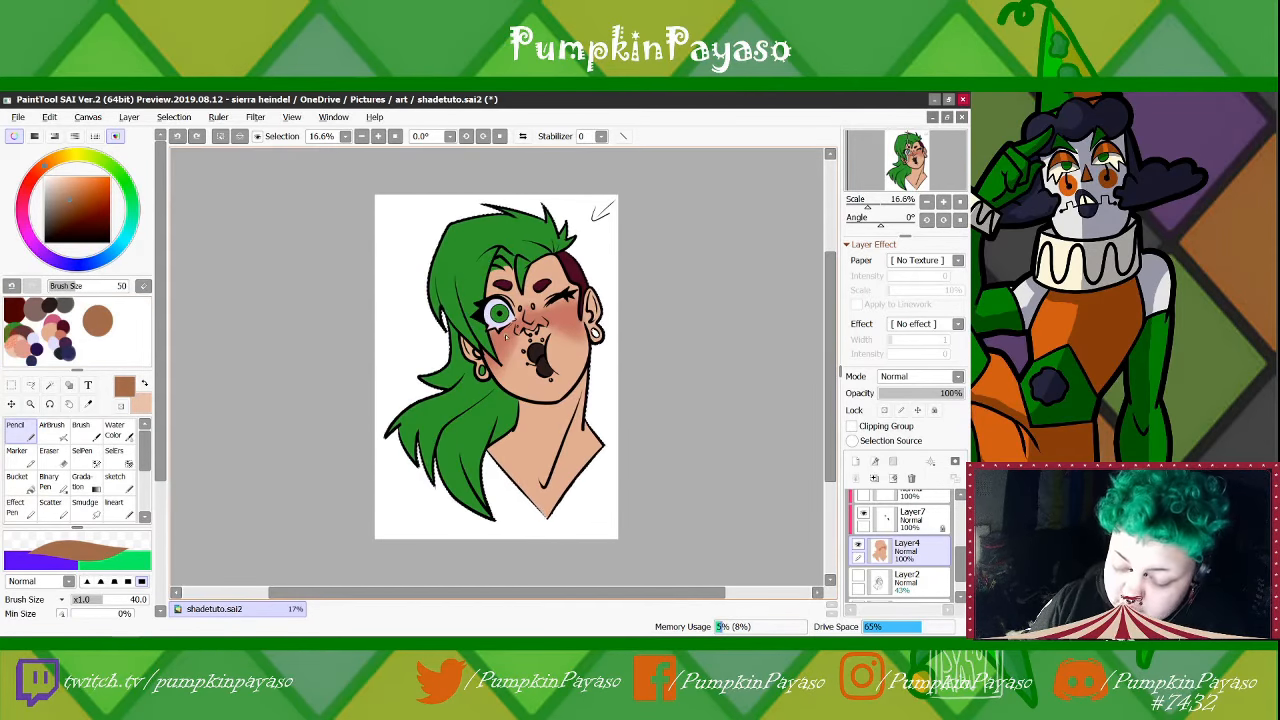
# Sample the blush on the cheek, pick a darker shade of it and dab it onto the scratchpad below the brown
pyautogui.rightClick(508, 337)
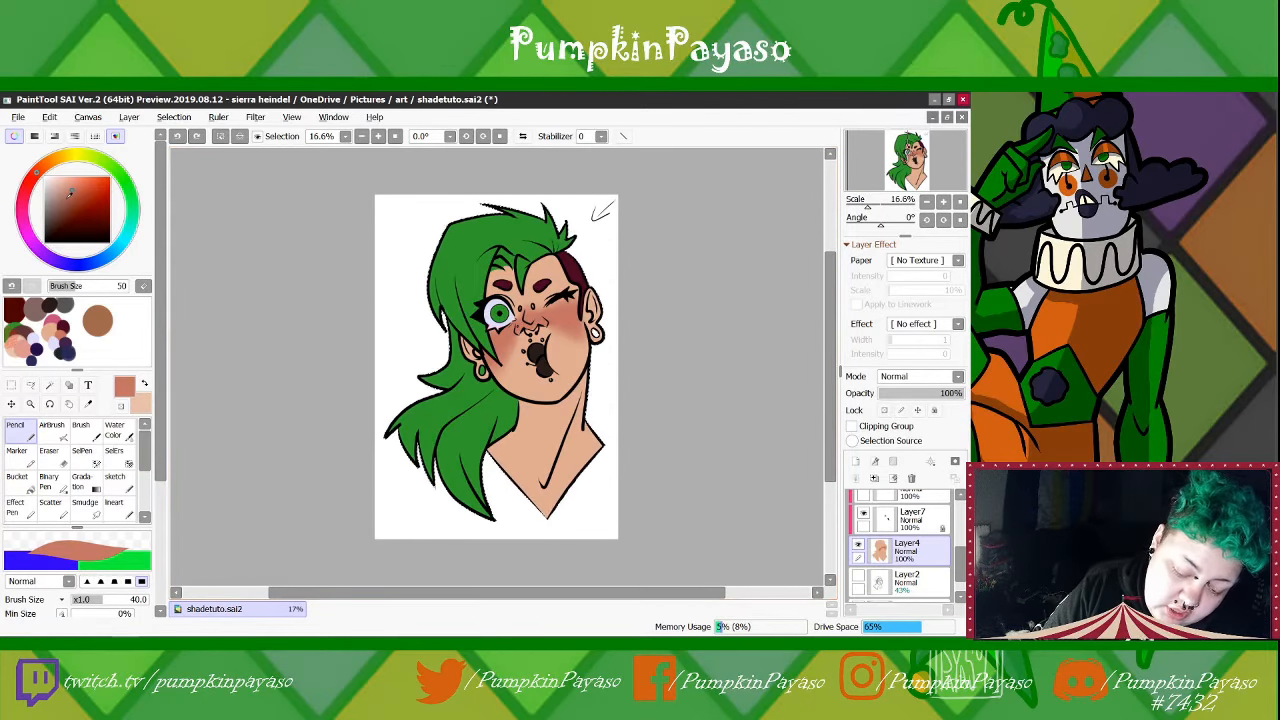
pyautogui.click(70, 195)
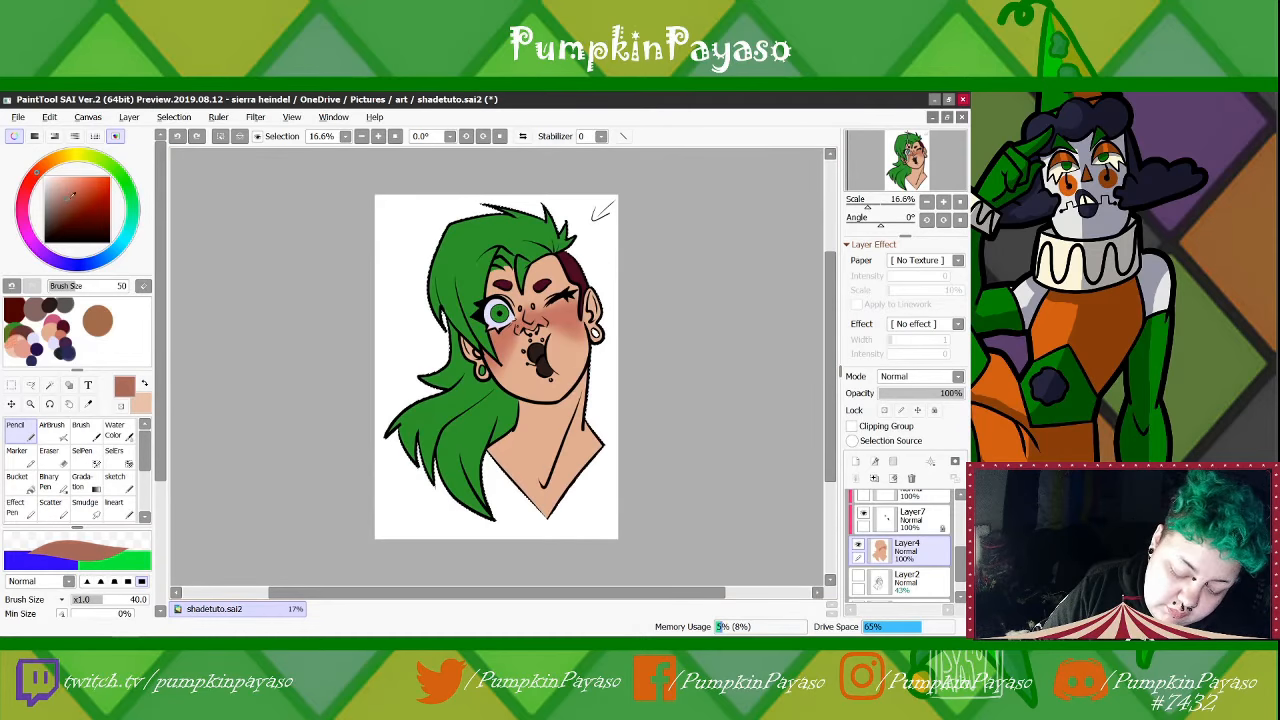
pyautogui.moveTo(104, 334); pyautogui.dragTo(101, 342)
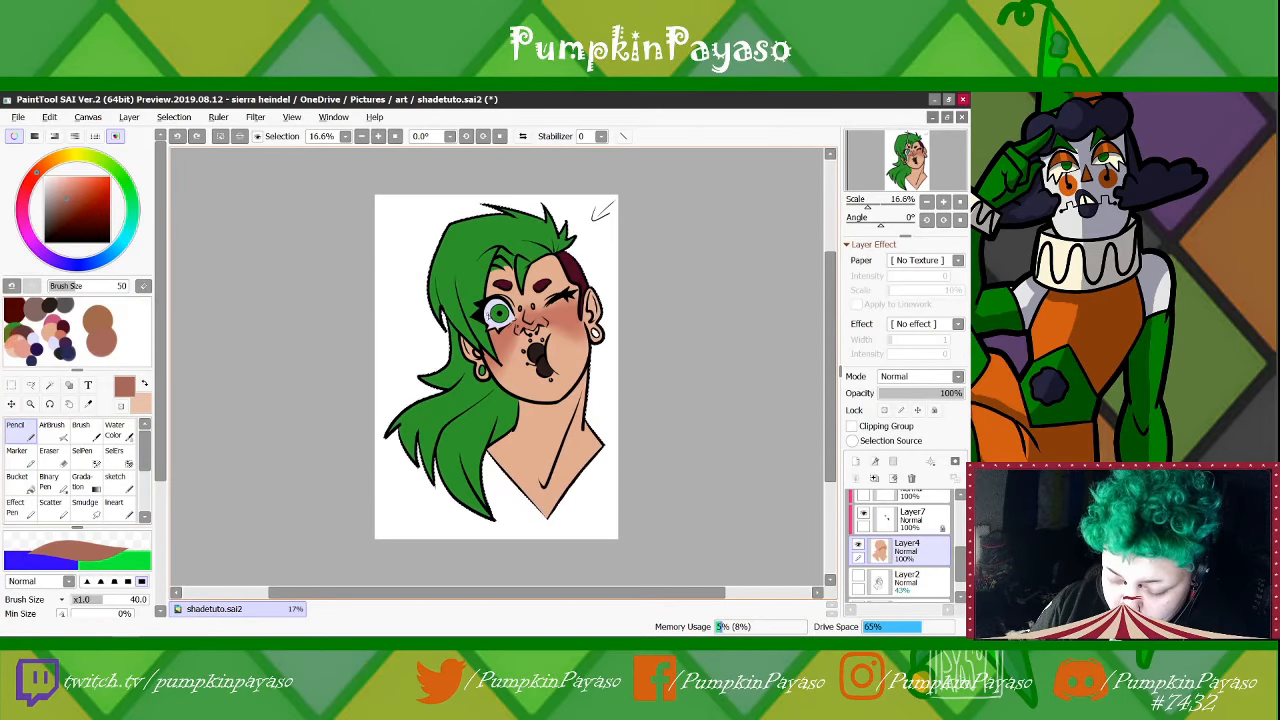
# Sample the white of the open eye, darken it to a bluish light grey and dab it onto the scratchpad
pyautogui.rightClick(489, 313)
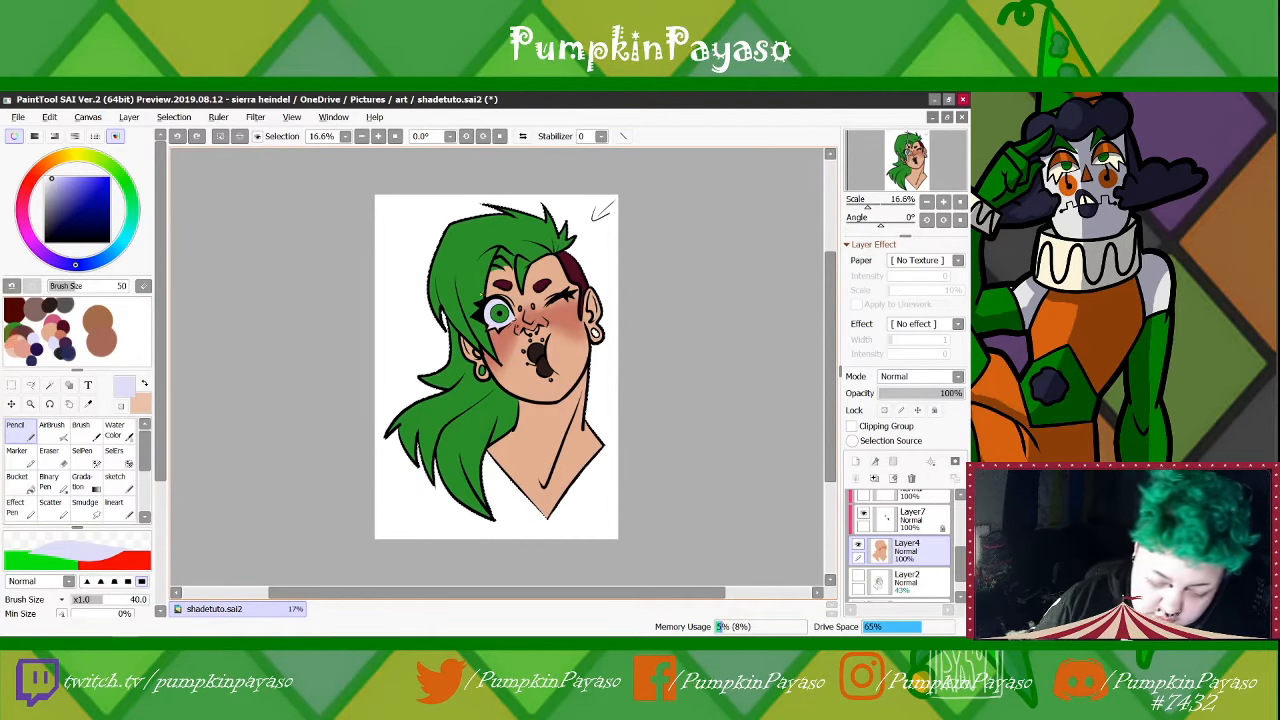
pyautogui.click(47, 187)
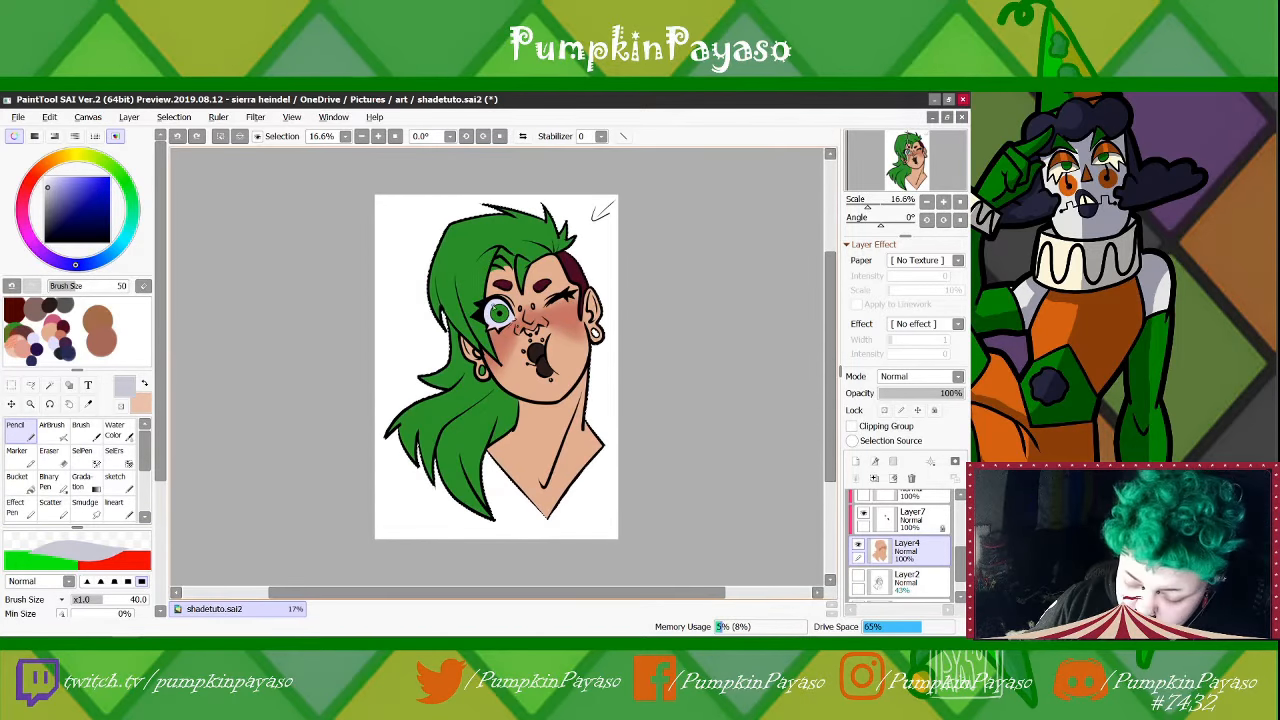
pyautogui.moveTo(115, 308); pyautogui.dragTo(119, 314)
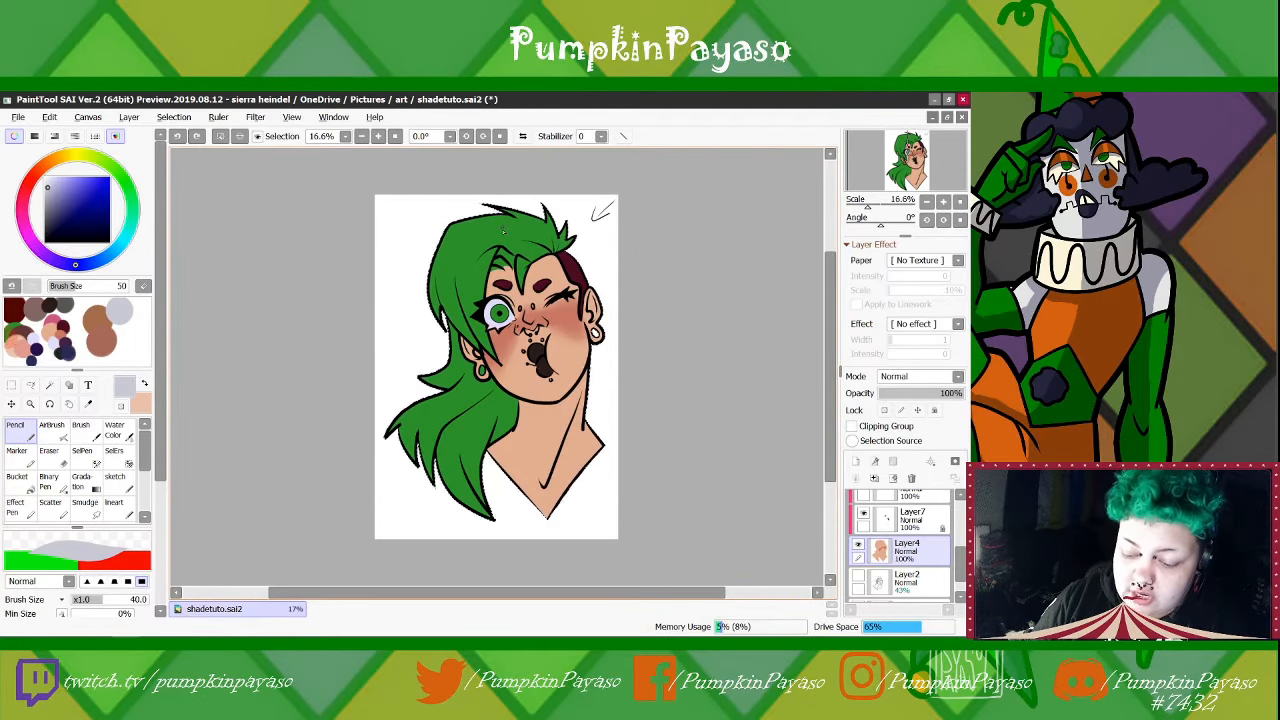
# Sample the green hair colour, pick a darker green for its shadow and dab it onto the scratchpad
pyautogui.keyDown('alt'); pyautogui.click(460, 255); pyautogui.keyUp('alt')
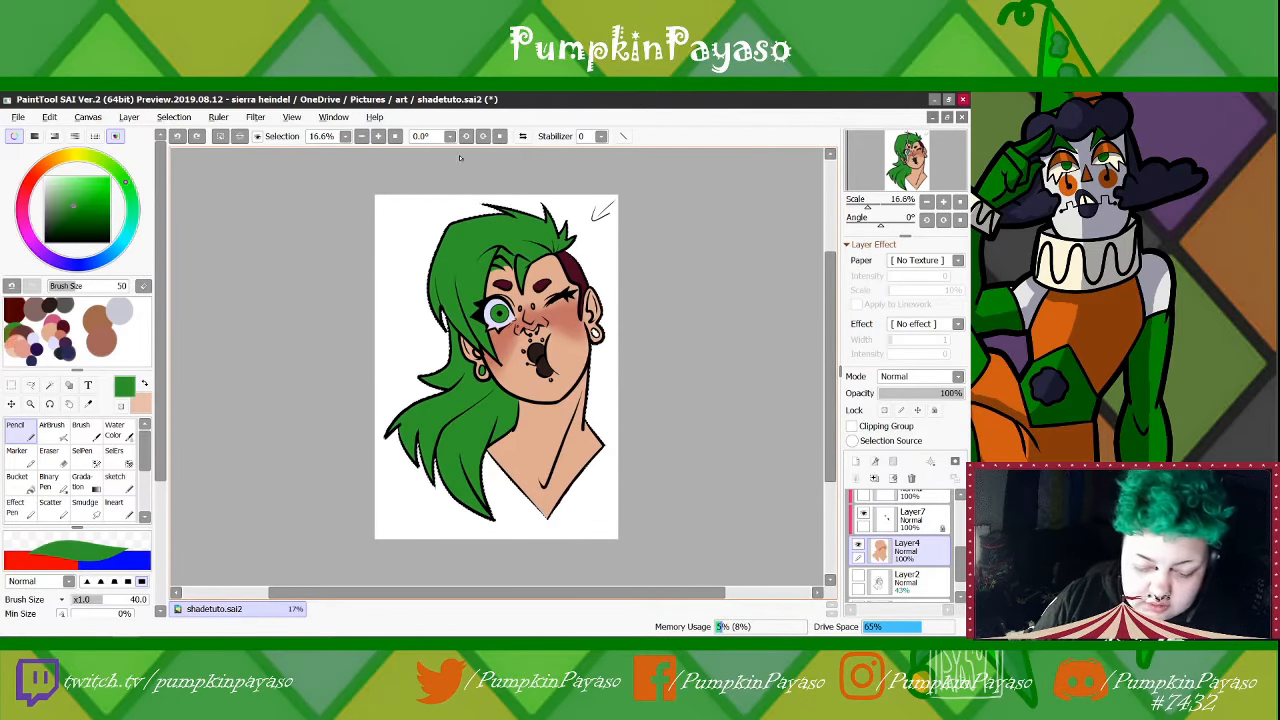
pyautogui.click(68, 219)
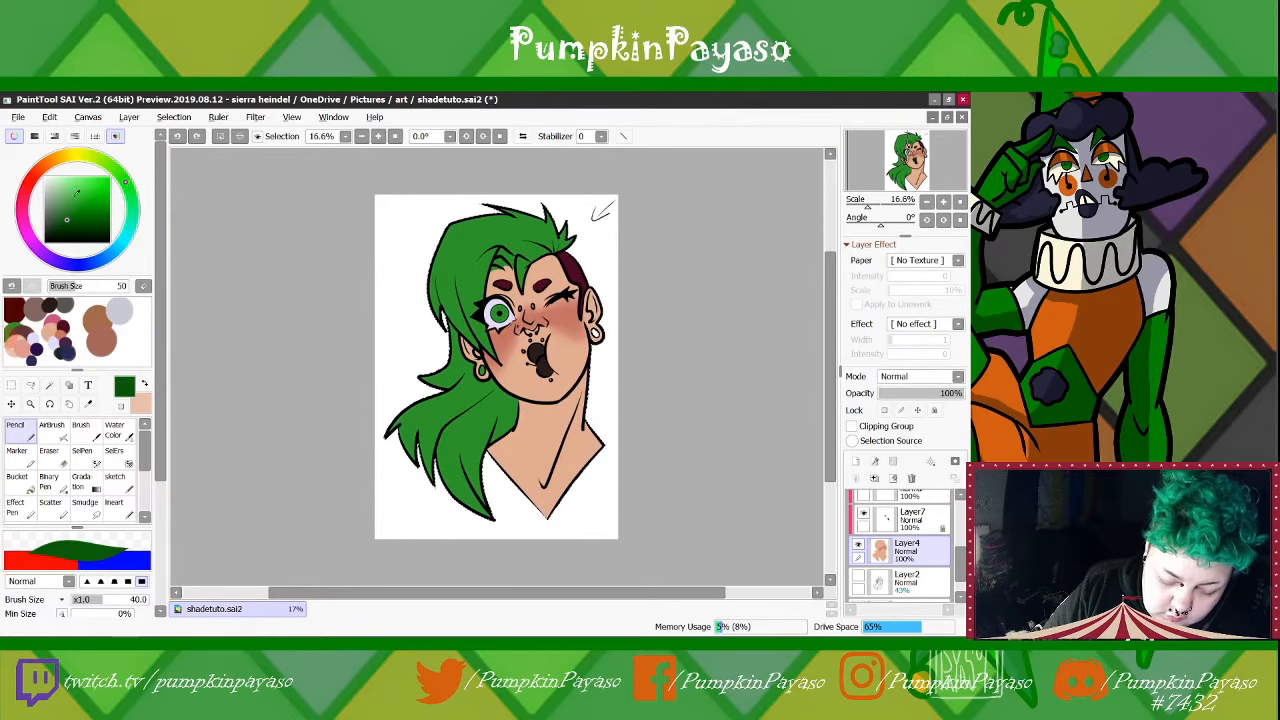
pyautogui.moveTo(124, 341); pyautogui.dragTo(123, 334)
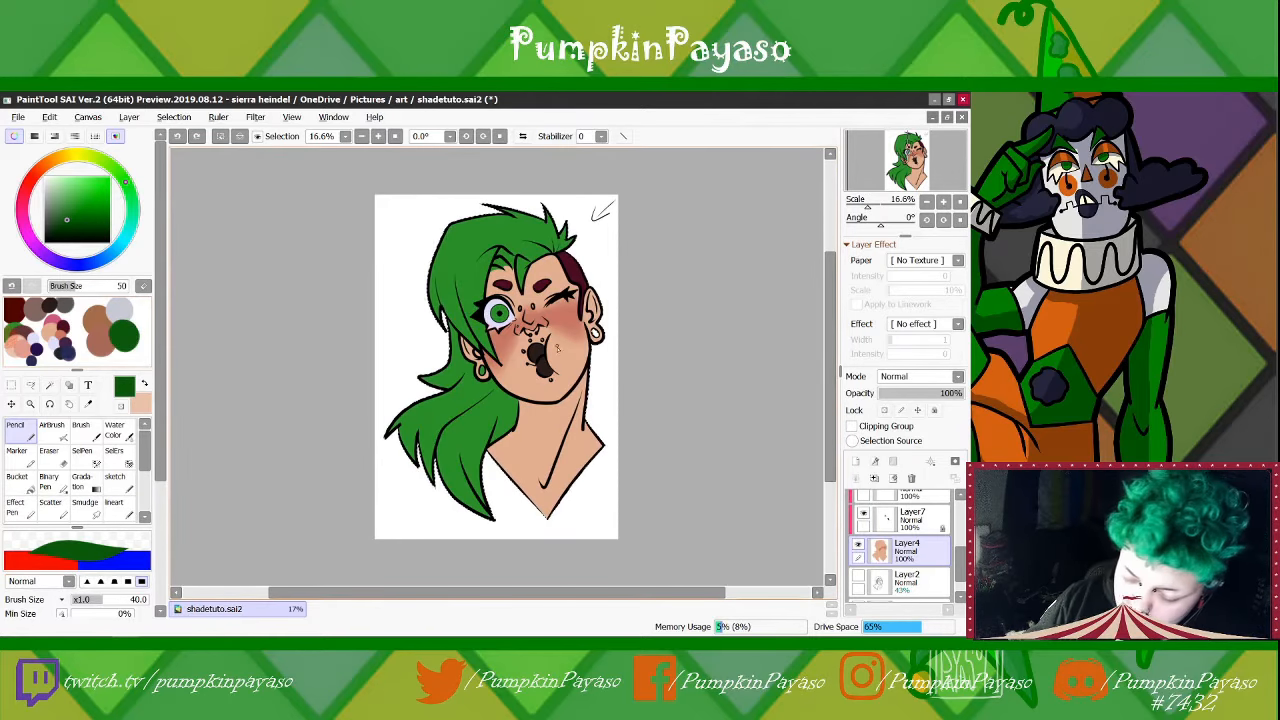
# Add a near-black shadow colour for the mouth and a dark maroon one for the shaved hair to the scratchpad
pyautogui.keyDown('alt'); pyautogui.click(543, 368); pyautogui.keyUp('alt')
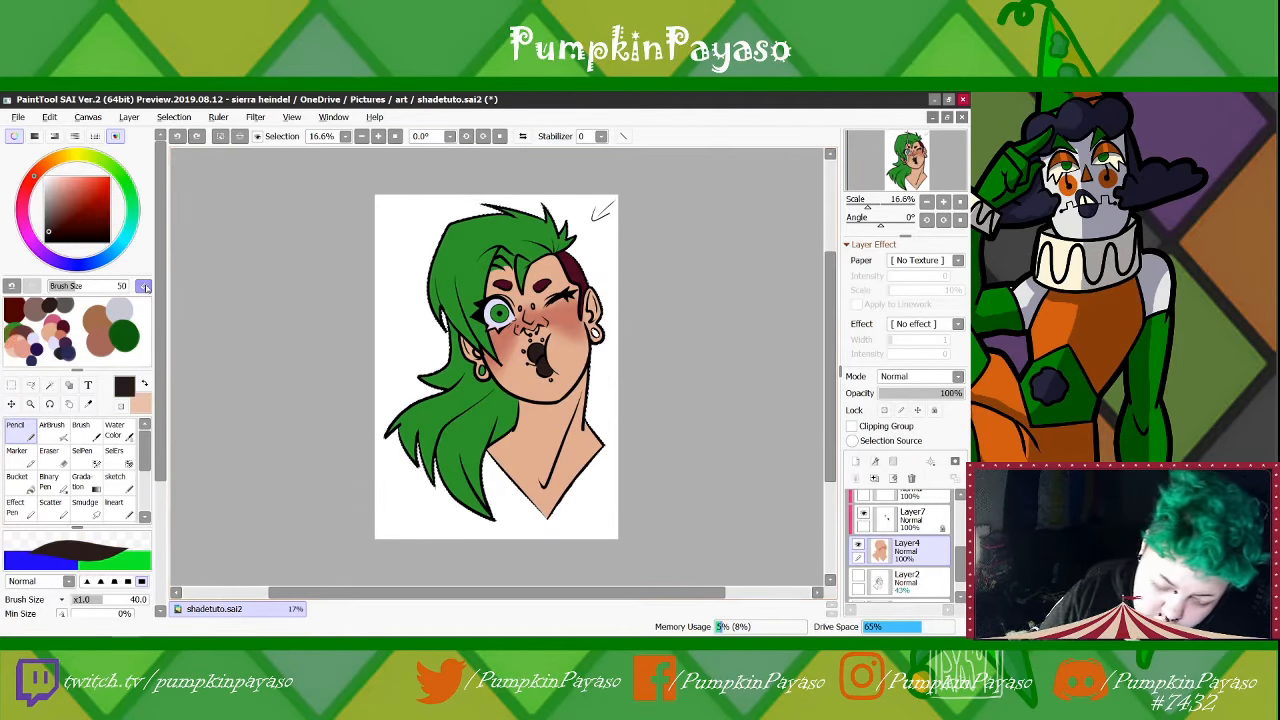
pyautogui.click(45, 237)
pyautogui.moveTo(110, 350); pyautogui.dragTo(116, 344)
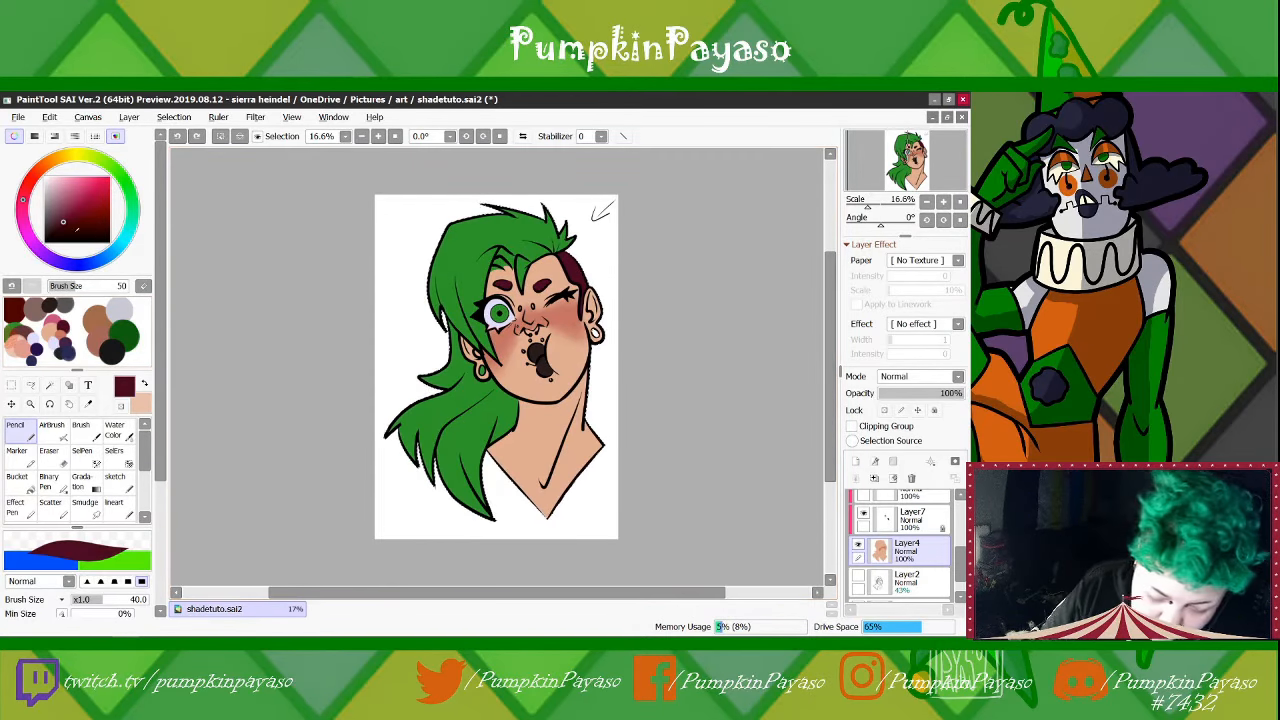
pyautogui.click(118, 350)
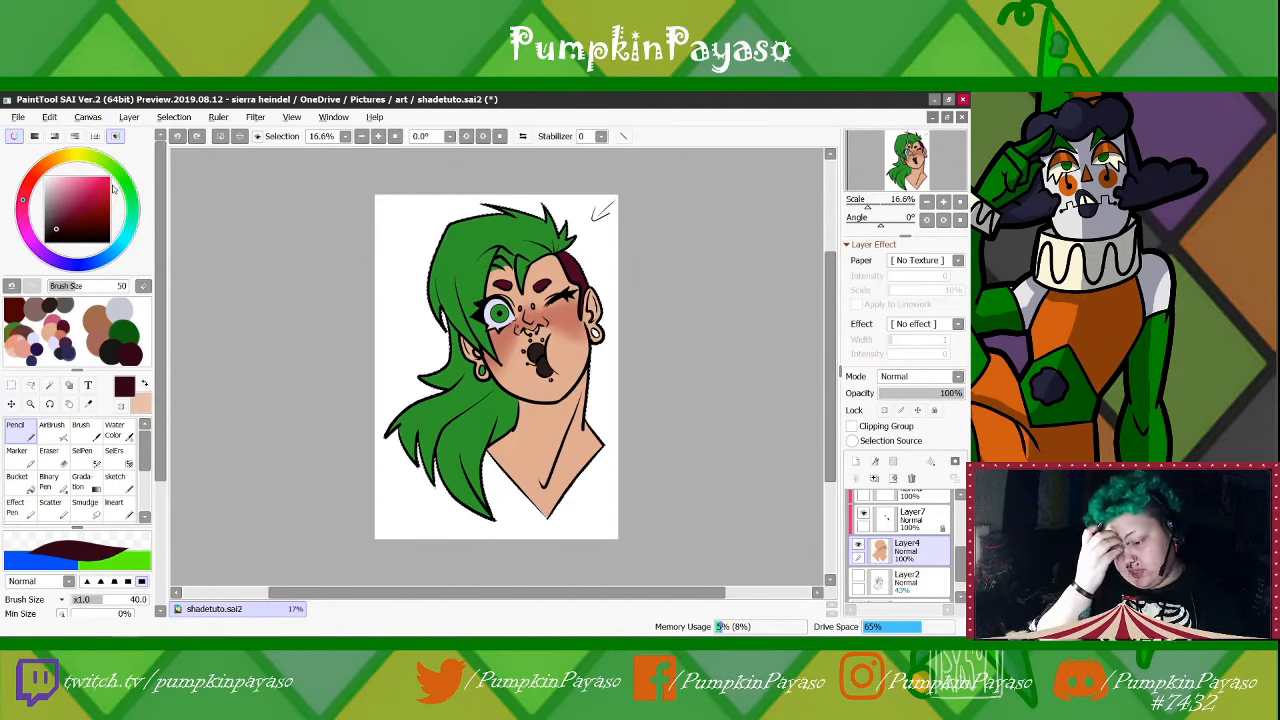
# Create a new normal layer directly above Layer4, inside its clipping group
pyautogui.click(856, 462)
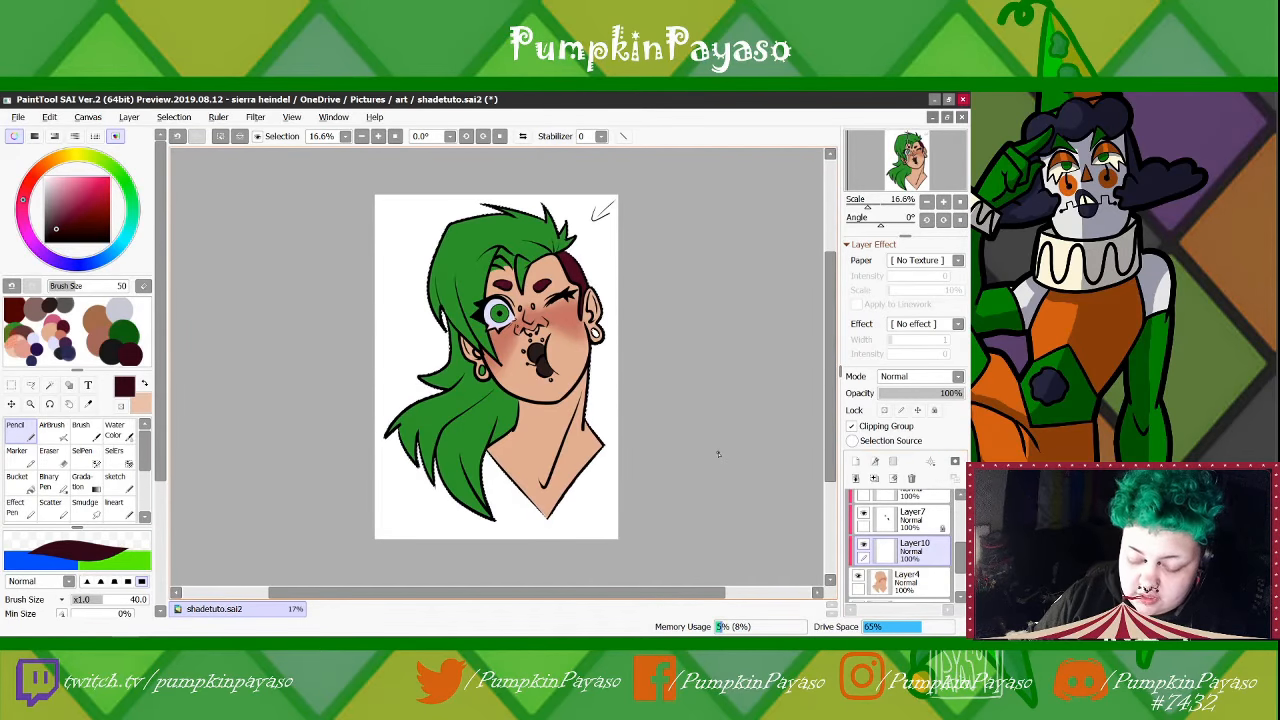
# Pick the brown skin shadow colour from the scratchpad, make Layer10 active and set the Pencil size to 66
pyautogui.click(96, 320)
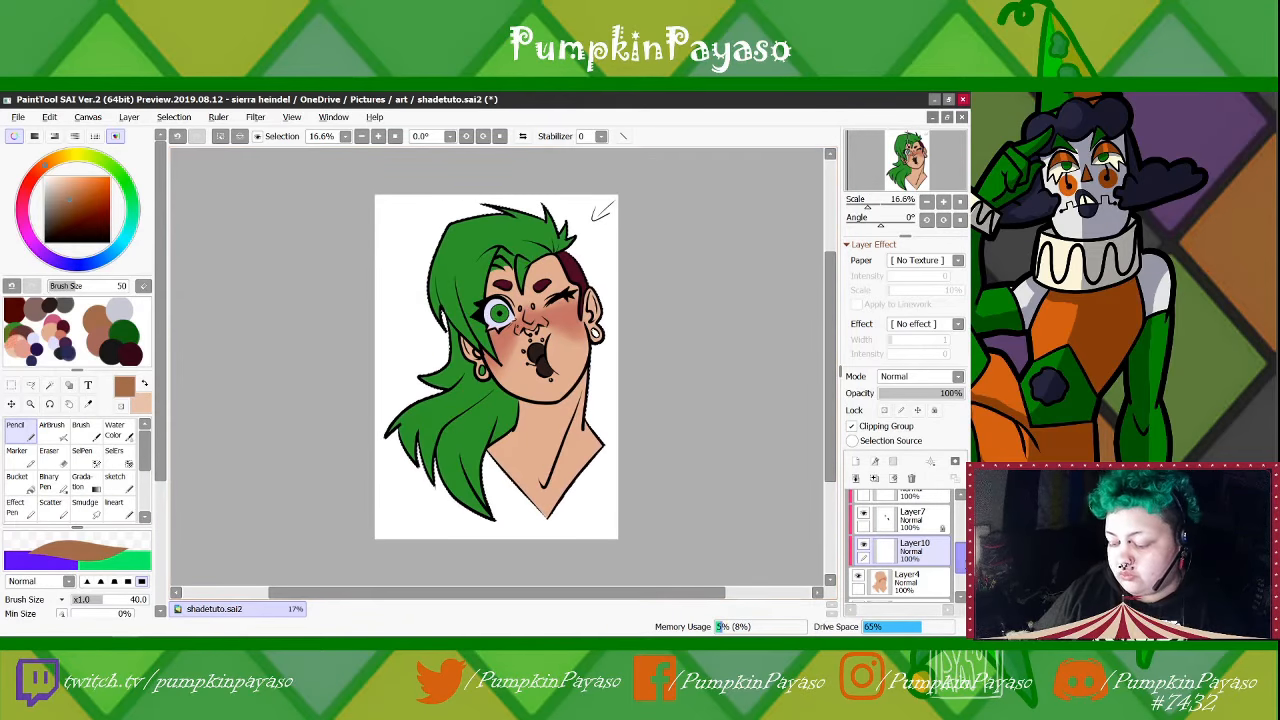
pyautogui.scroll(3, 920, 530)
pyautogui.click(932, 508)
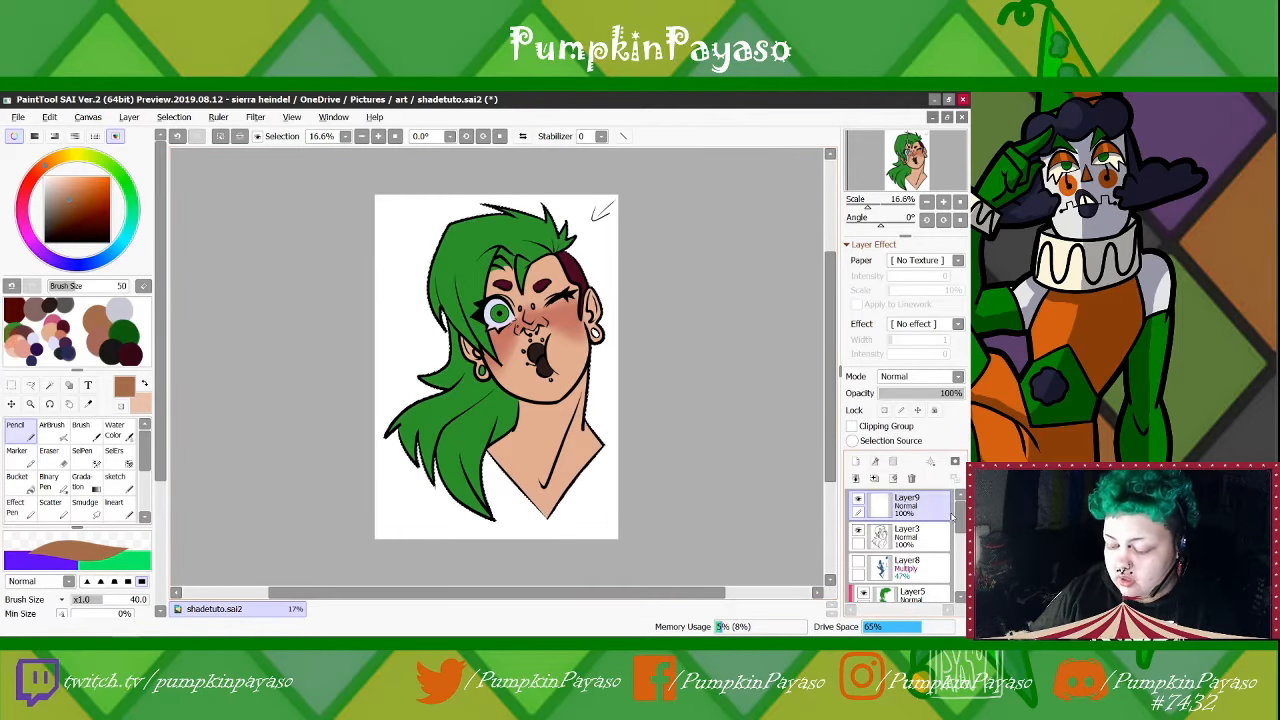
pyautogui.moveTo(960, 515); pyautogui.dragTo(962, 572)
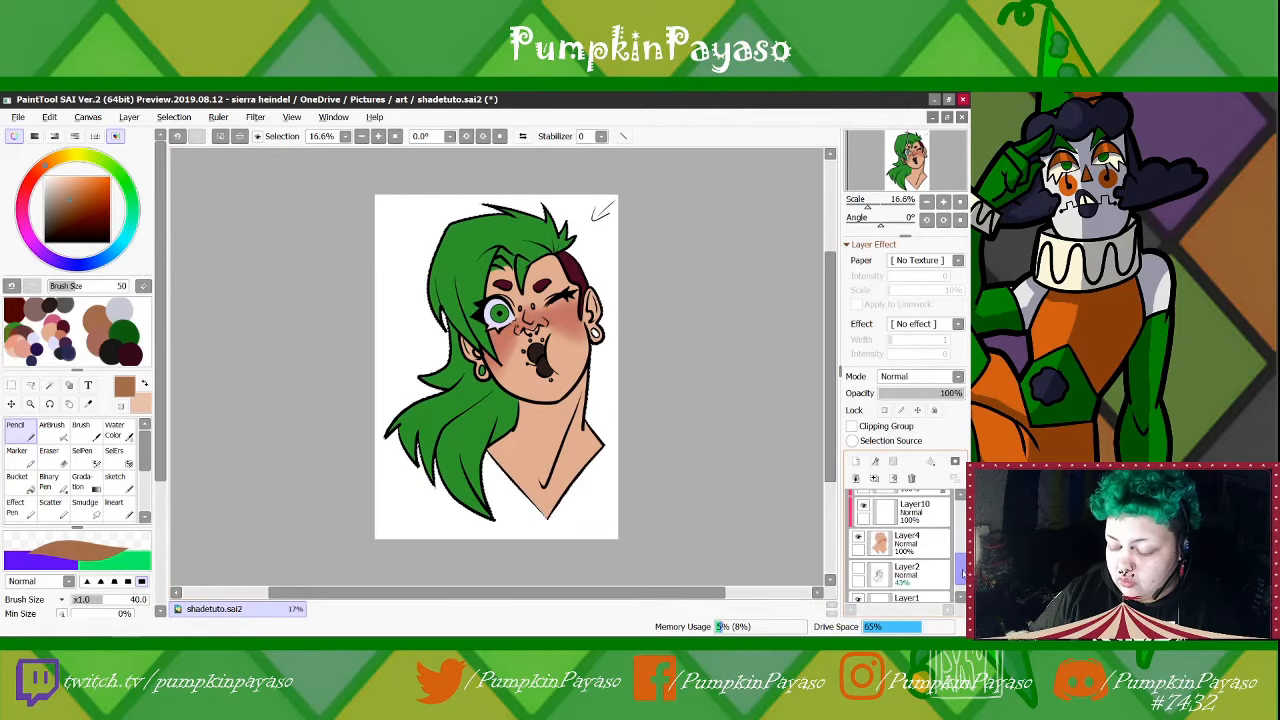
pyautogui.click(915, 512)
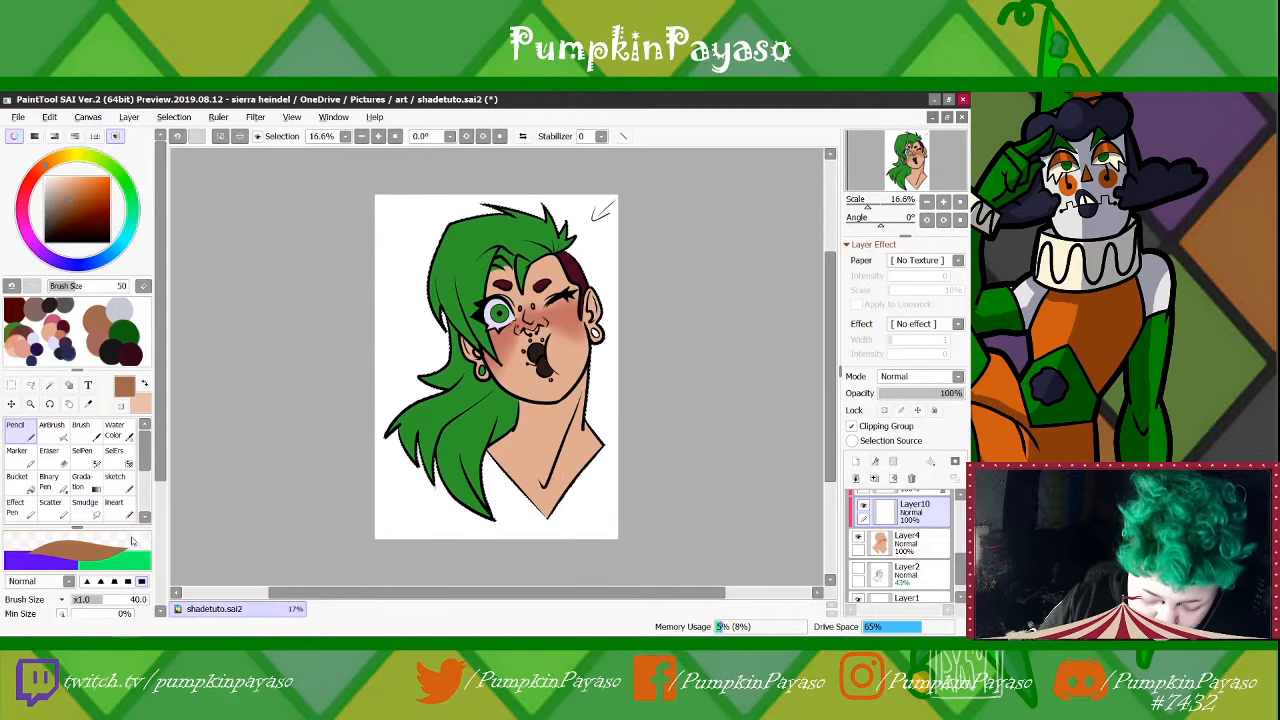
pyautogui.scroll(-3, 131, 540)
pyautogui.moveTo(108, 504); pyautogui.dragTo(122, 507)
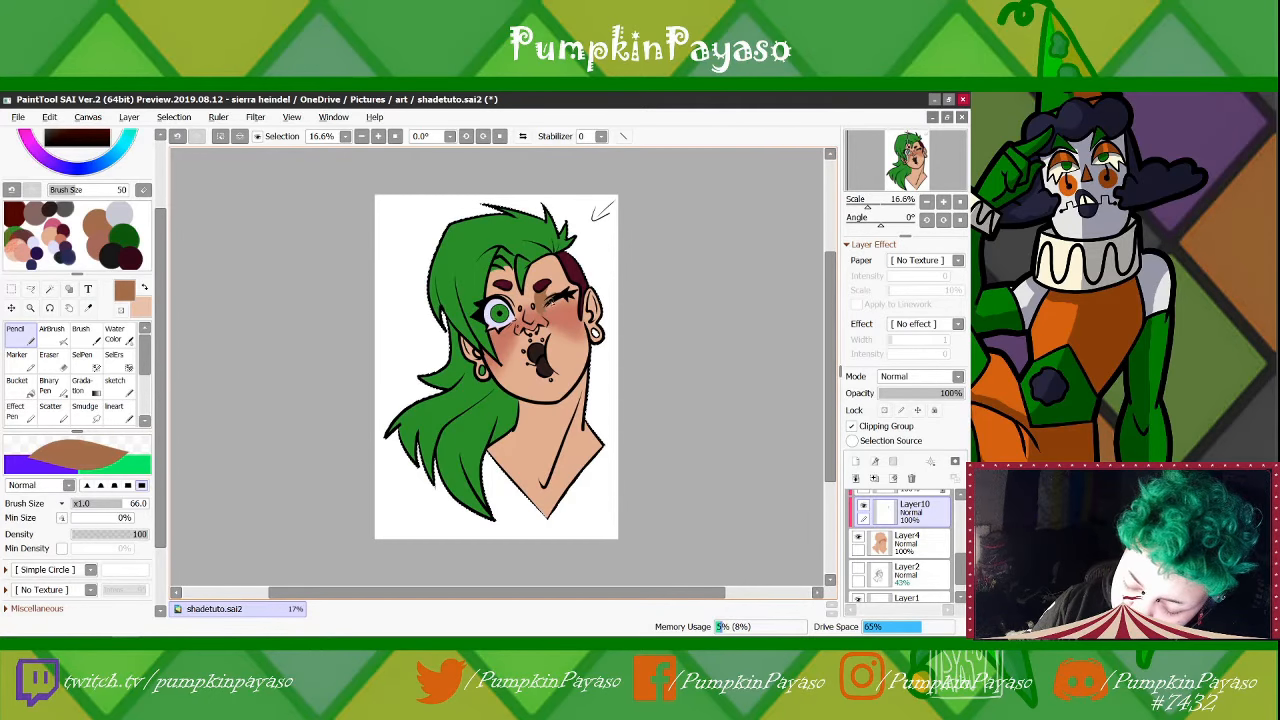
# Paint and trim the brown skin shadow beside the winking eye and along the bridge and side of the nose
pyautogui.press('e')
pyautogui.moveTo(552, 302)
pyautogui.mouseDown()
pyautogui.moveTo(561, 290)
pyautogui.moveTo(545, 315)
pyautogui.mouseUp()
pyautogui.press('n')
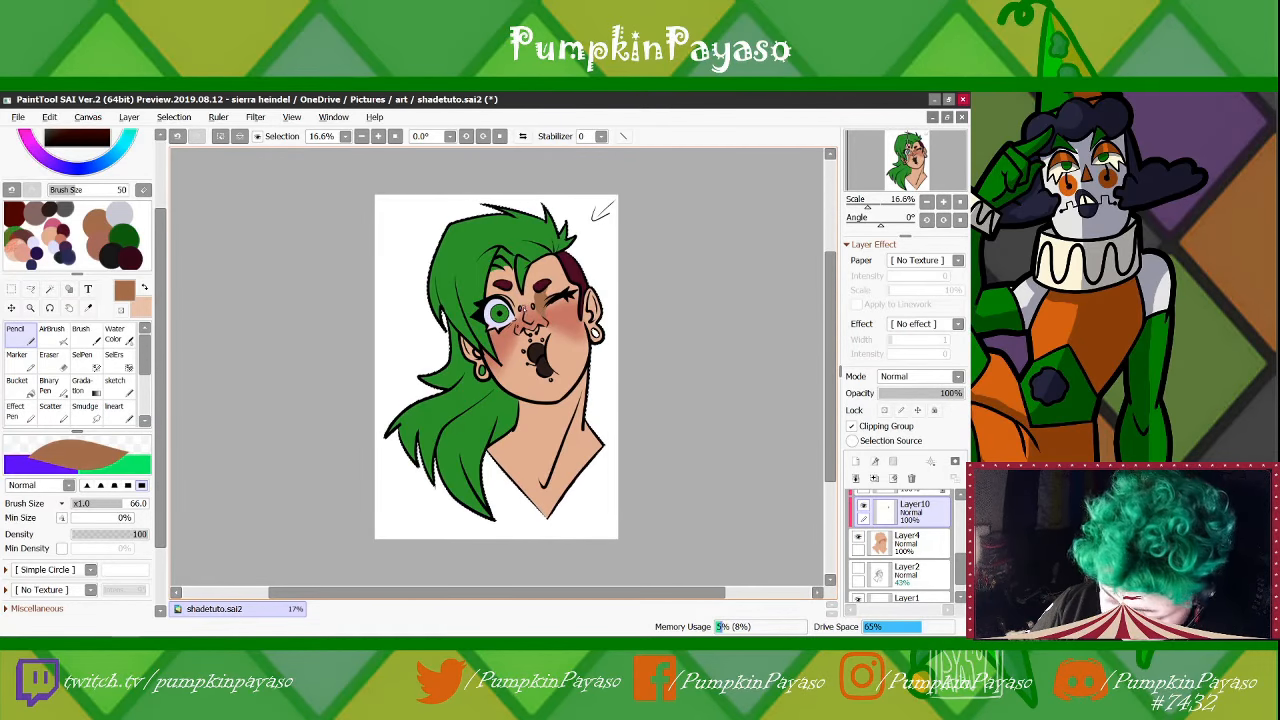
pyautogui.moveTo(525, 305); pyautogui.dragTo(519, 322)
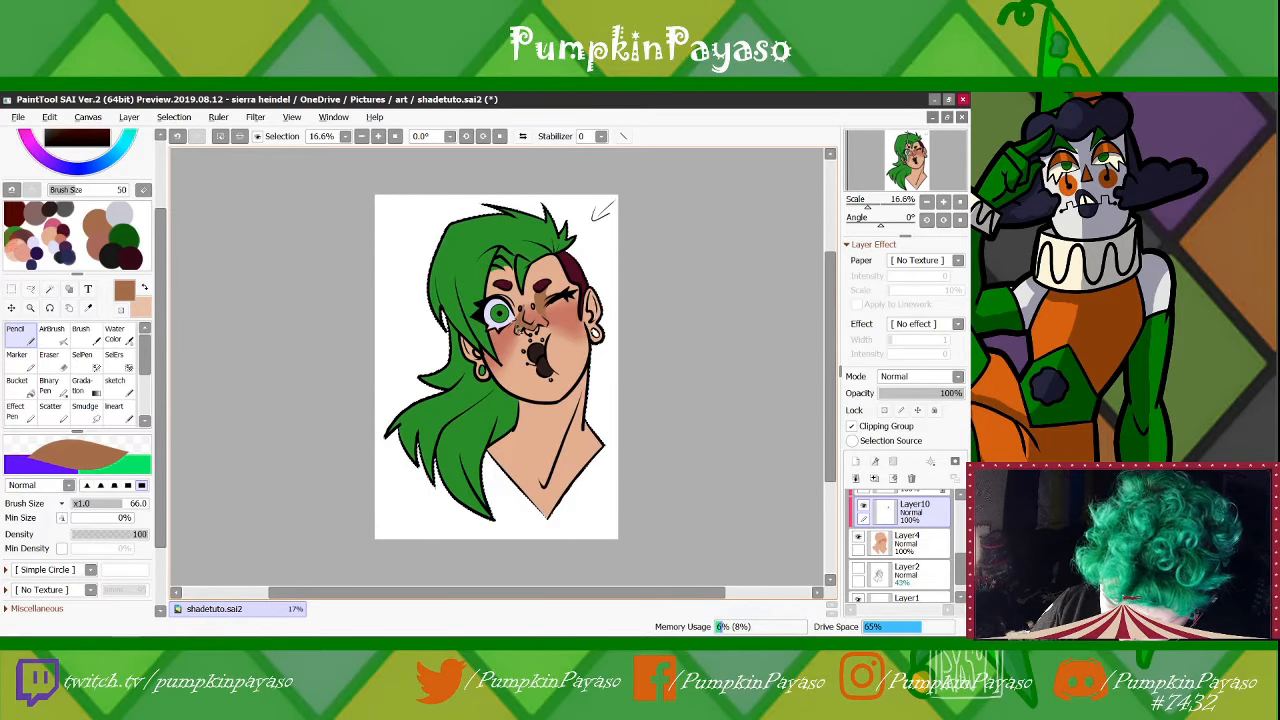
pyautogui.moveTo(522, 291)
pyautogui.mouseDown()
pyautogui.moveTo(510, 308)
pyautogui.moveTo(520, 314)
pyautogui.mouseUp()
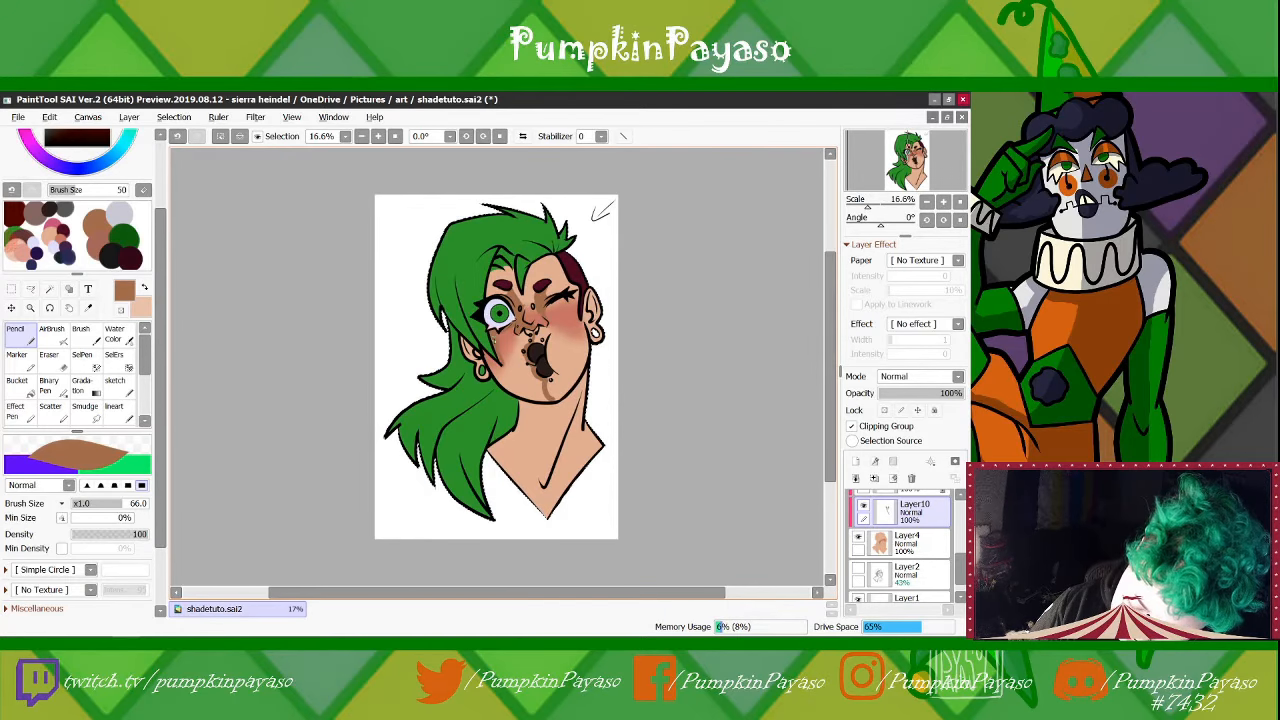
# Fill the cheek, mouth area and chin on the open-eye side of the face with the brown skin shadow
pyautogui.moveTo(500, 360)
pyautogui.mouseDown()
pyautogui.moveTo(529, 335)
pyautogui.moveTo(513, 372)
pyautogui.moveTo(511, 351)
pyautogui.moveTo(506, 379)
pyautogui.moveTo(497, 374)
pyautogui.moveTo(511, 389)
pyautogui.moveTo(522, 359)
pyautogui.moveTo(524, 396)
pyautogui.mouseUp()
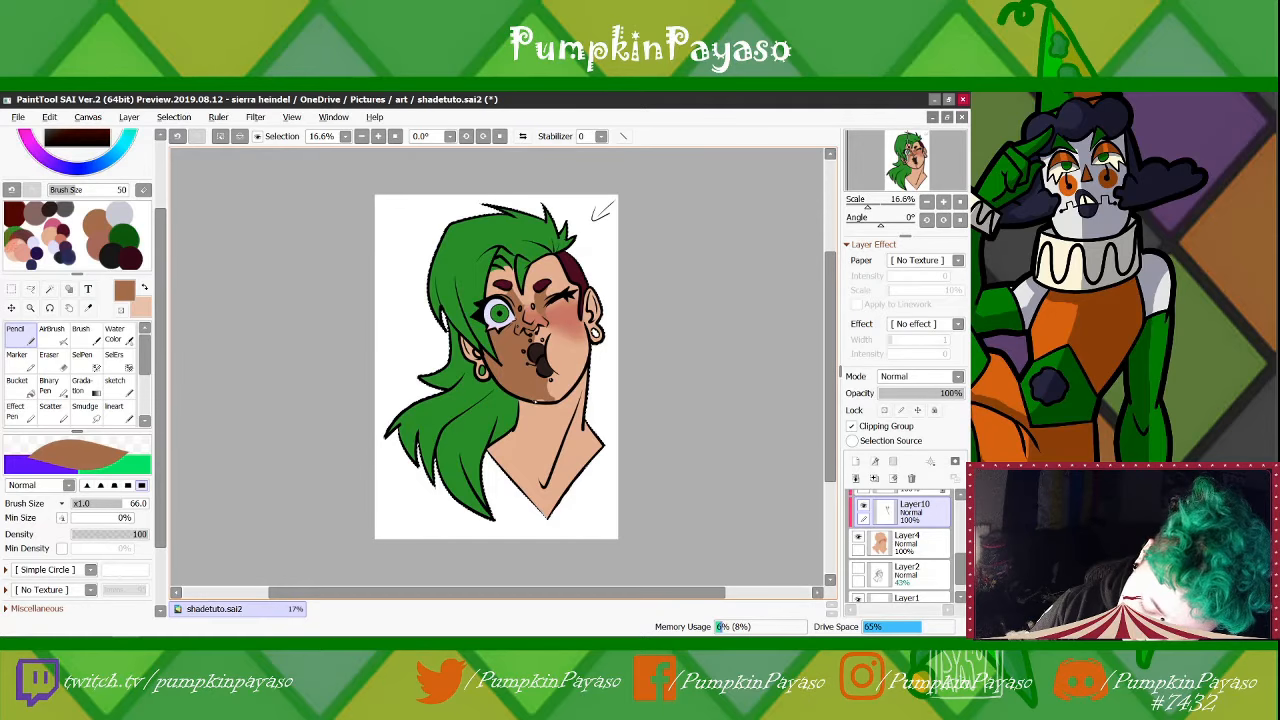
pyautogui.moveTo(547, 388); pyautogui.dragTo(556, 401)
pyautogui.press('e')
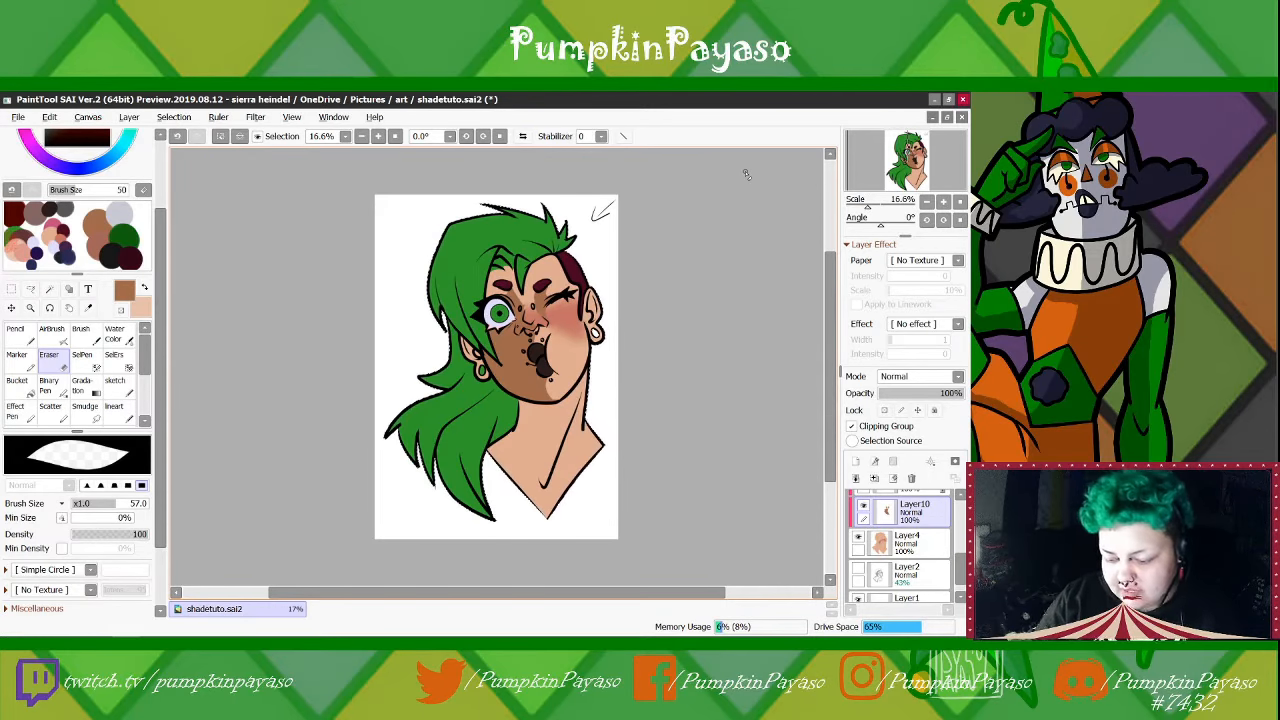
pyautogui.press('n')
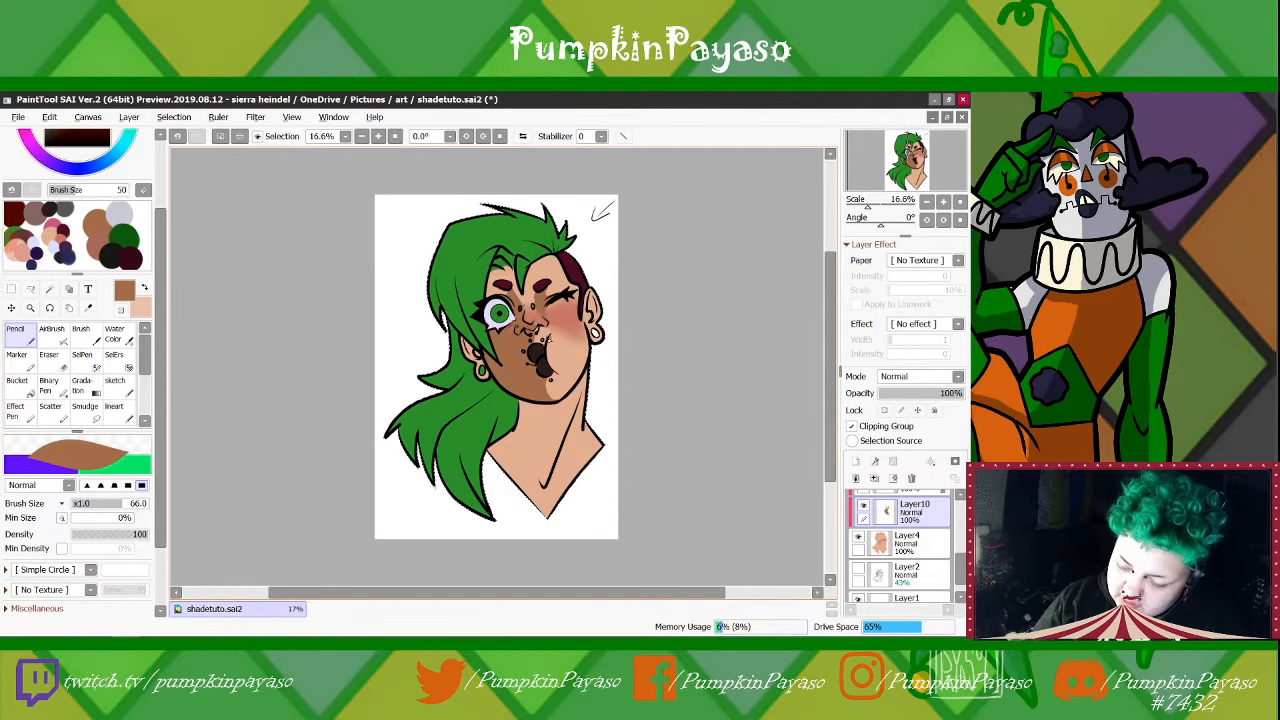
# Shade the forehead around the open eye's eyebrow and paint the shadow cast by the jaw on the neck
pyautogui.moveTo(868, 204); pyautogui.dragTo(872, 204)
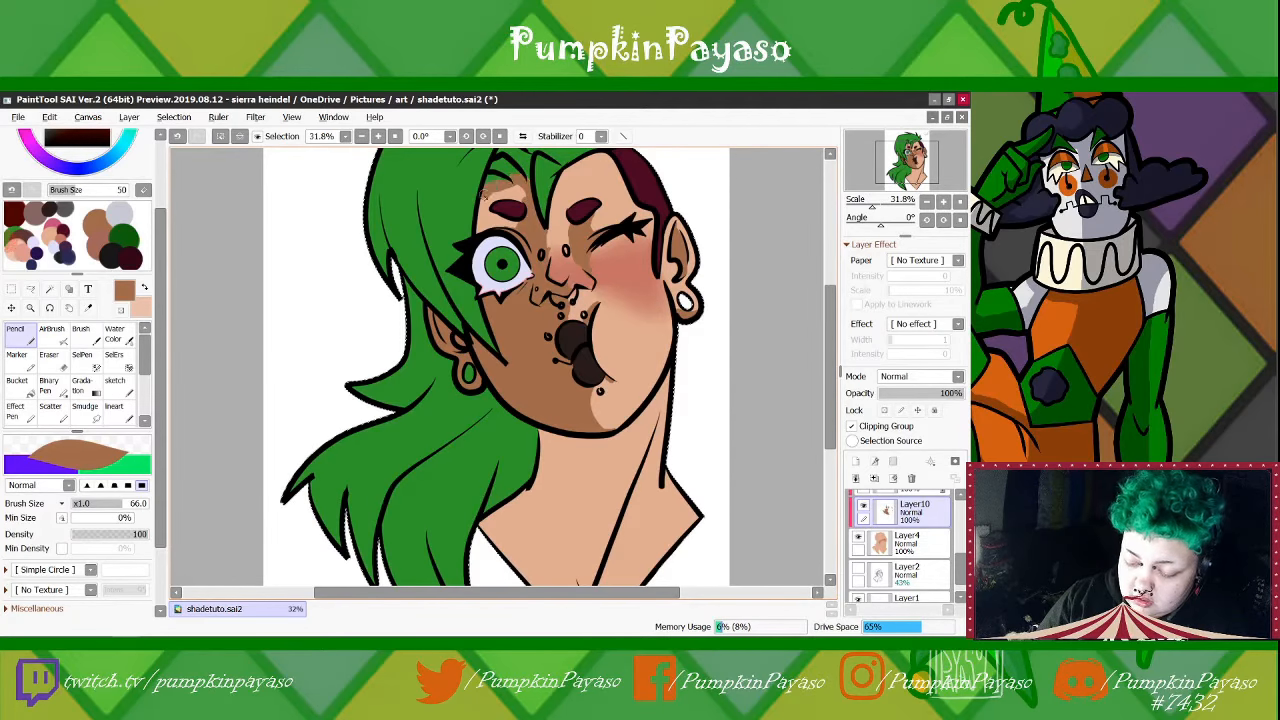
pyautogui.moveTo(480, 228); pyautogui.dragTo(518, 208)
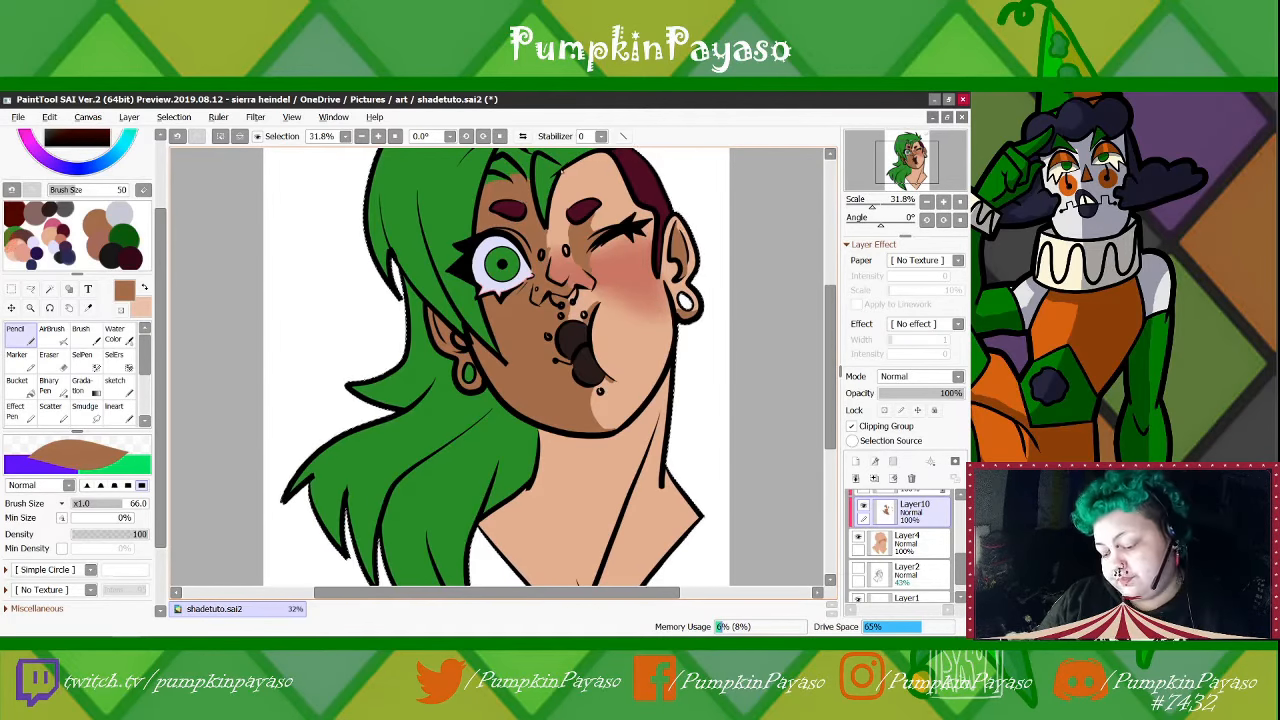
pyautogui.moveTo(560, 410); pyautogui.dragTo(565, 358)
pyautogui.moveTo(668, 528); pyautogui.dragTo(641, 456)
pyautogui.moveTo(560, 360); pyautogui.dragTo(585, 440)
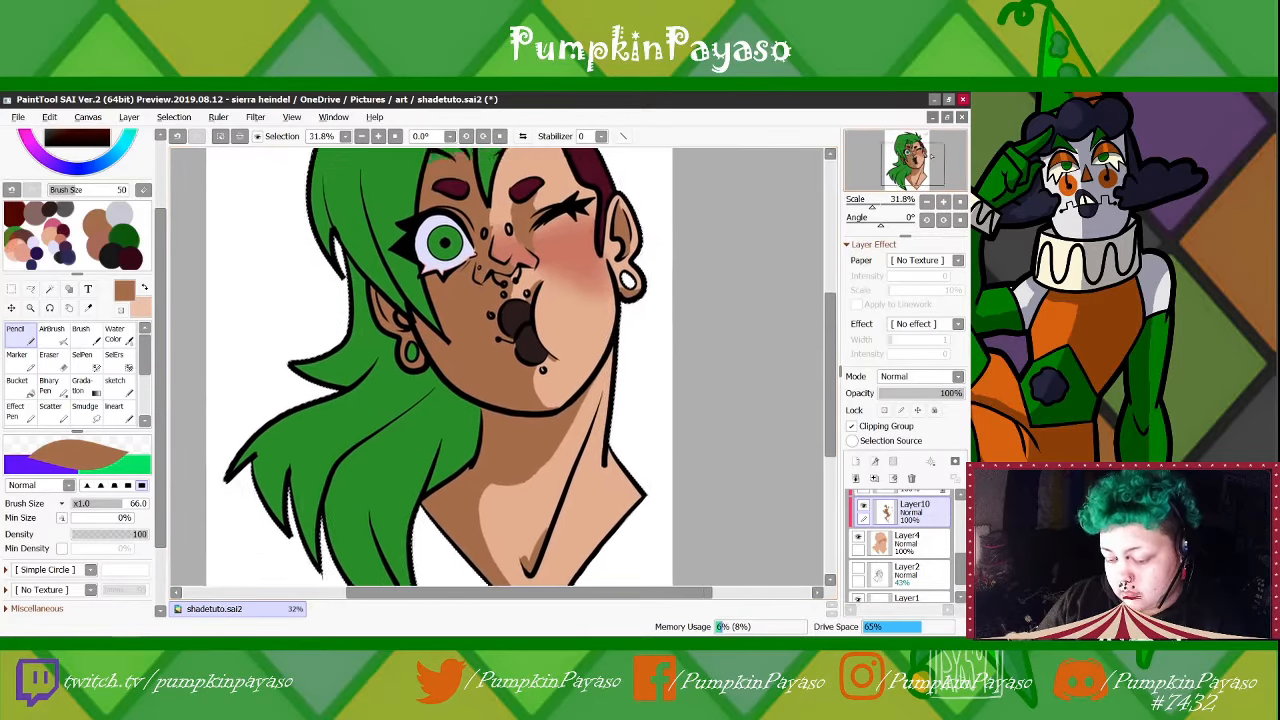
# Refine the edges of the skin shadow around the nose, alternating between the Eraser and the Pencil
pyautogui.moveTo(931, 153); pyautogui.dragTo(932, 151)
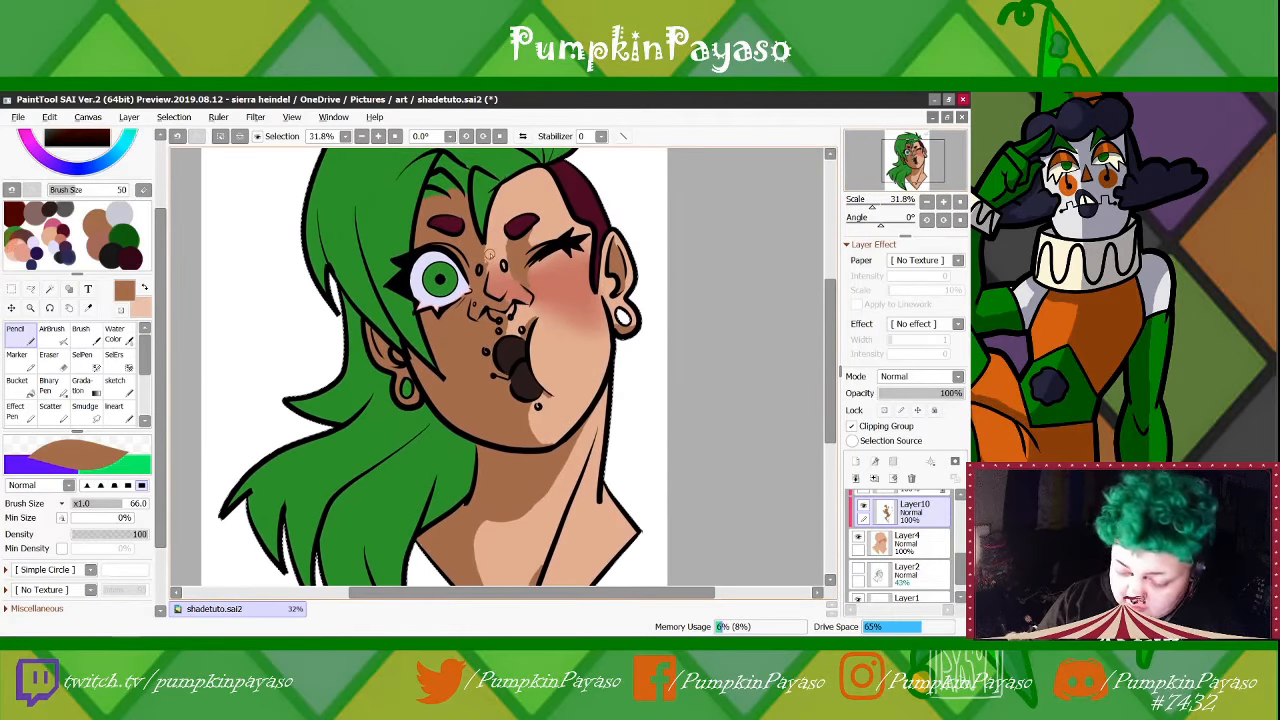
pyautogui.press('e')
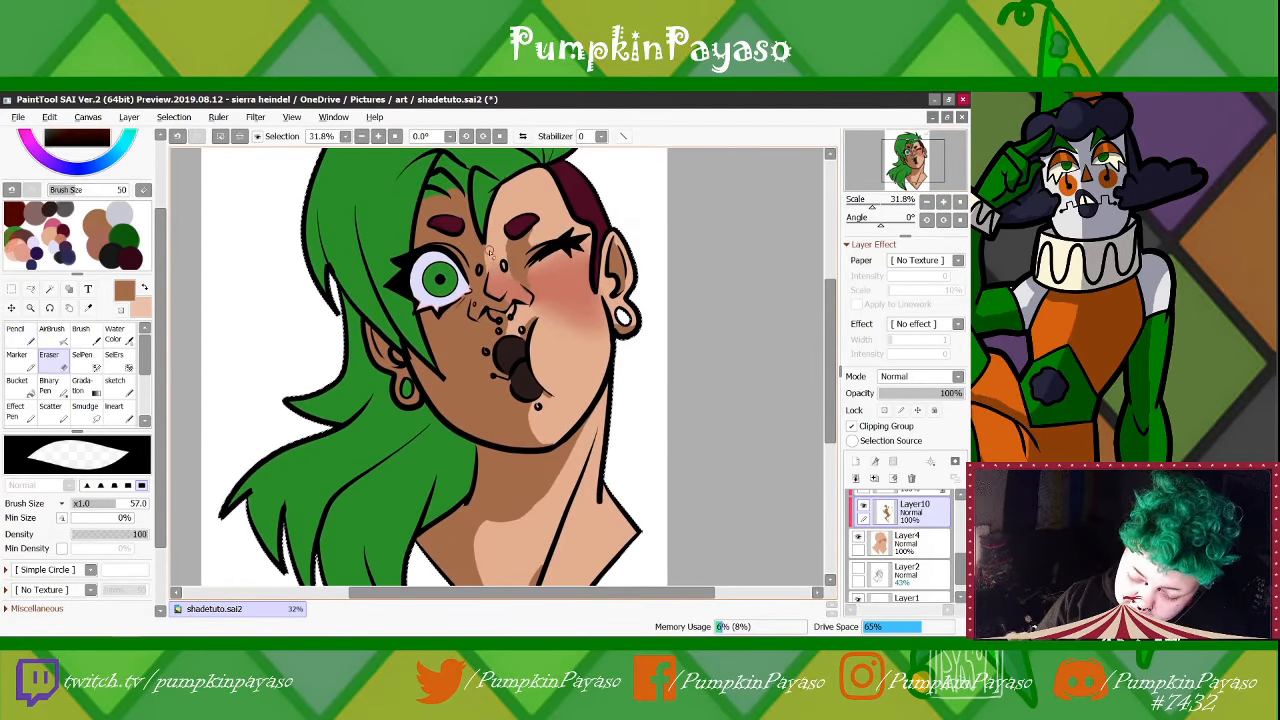
pyautogui.press('n')
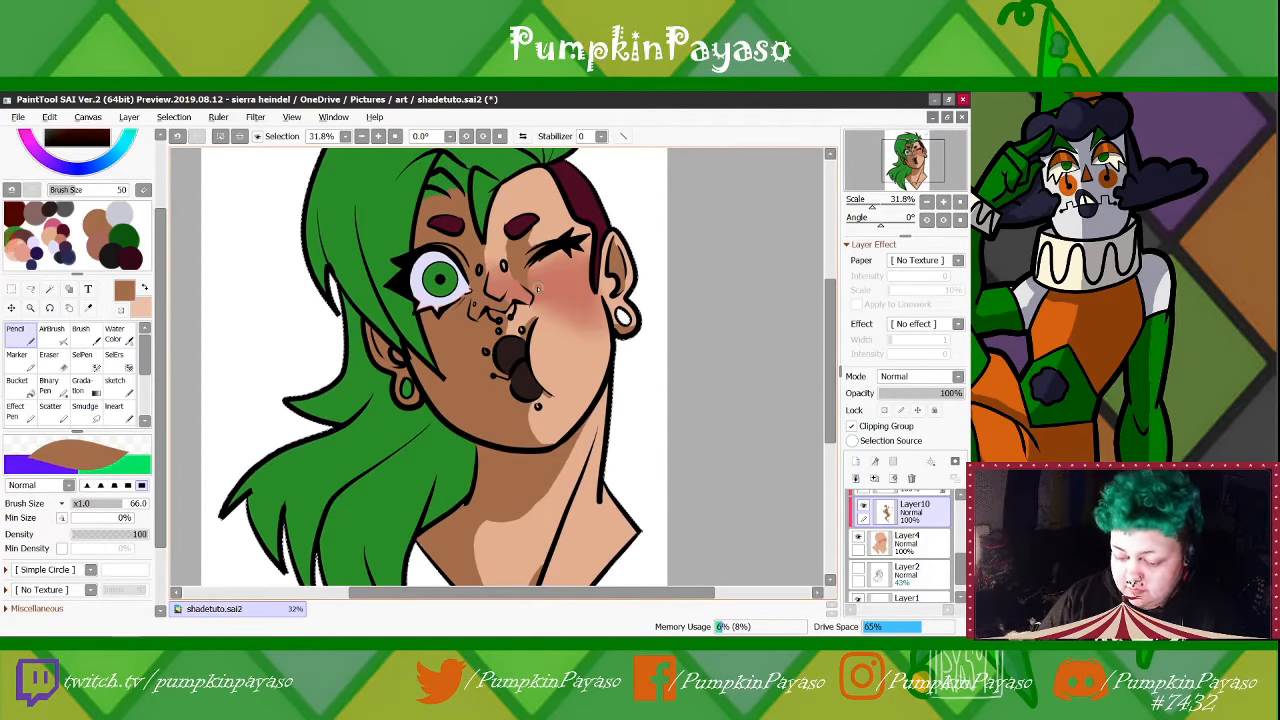
pyautogui.press('e')
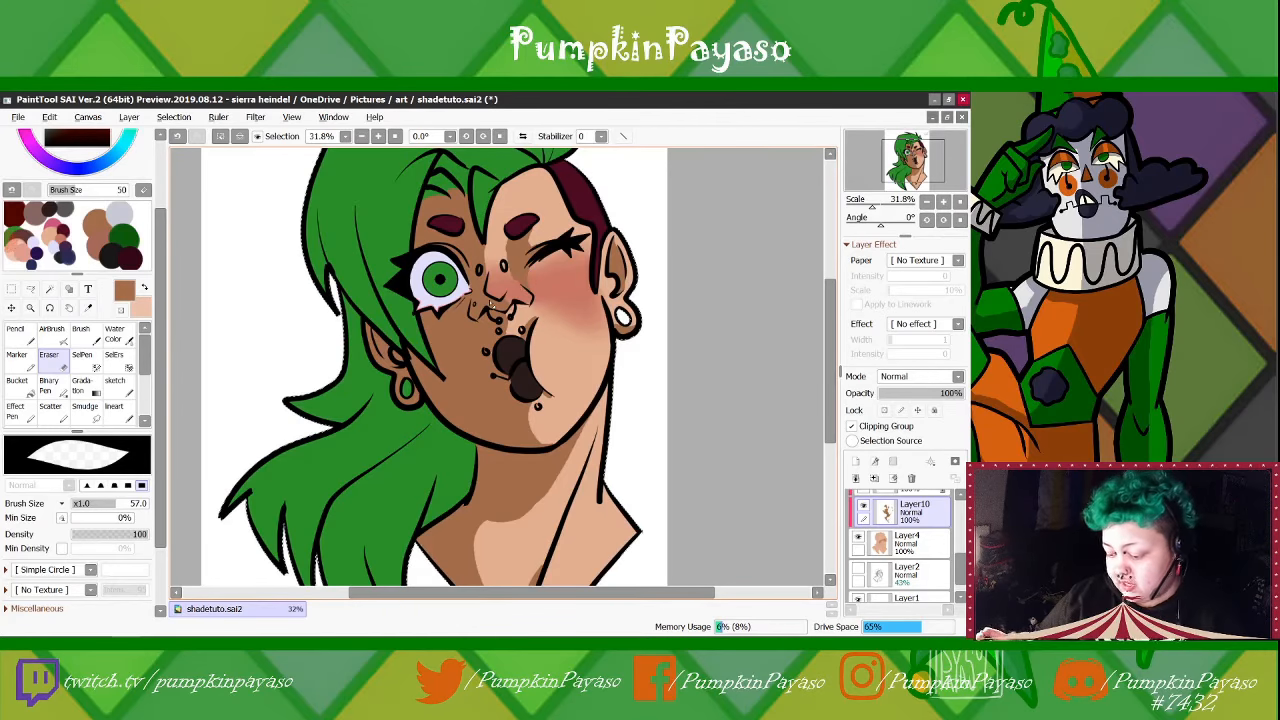
# Lock Layer10's opacity and paint a reddish-brown blush shadow over the shaded cheek and side of the nose with the Pencil
pyautogui.click(884, 410)
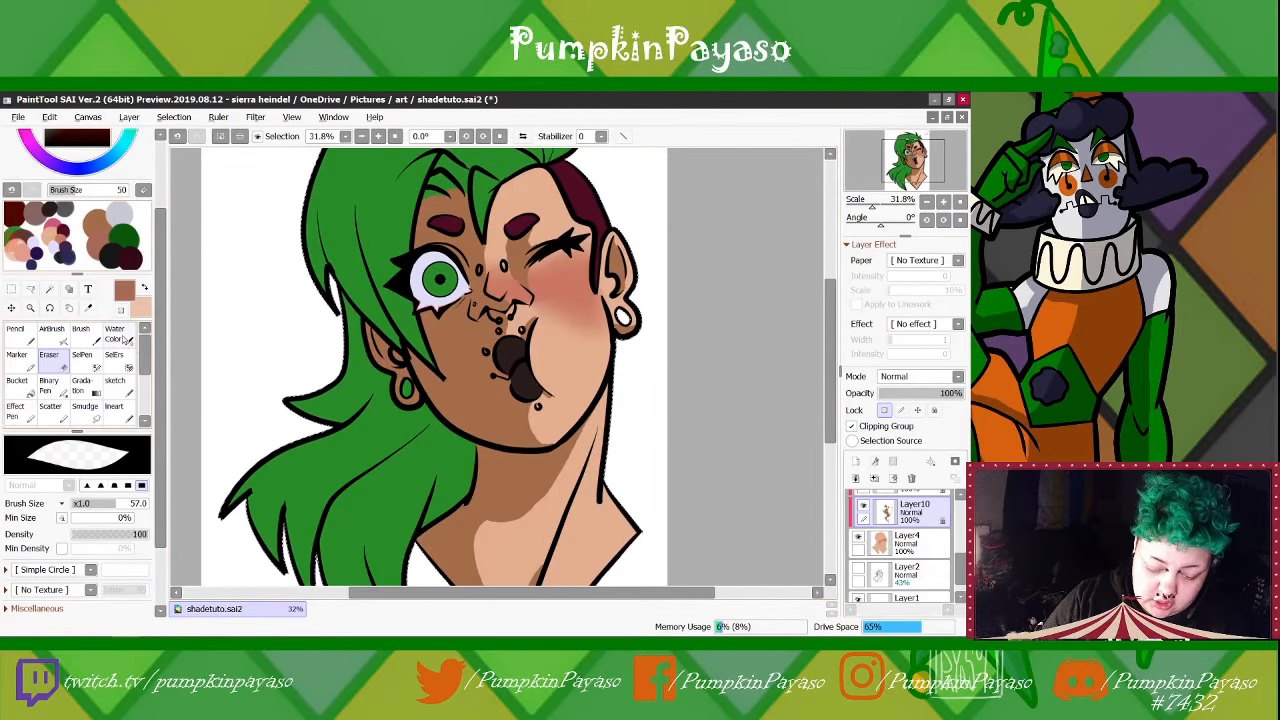
pyautogui.click(115, 337)
pyautogui.click(22, 336)
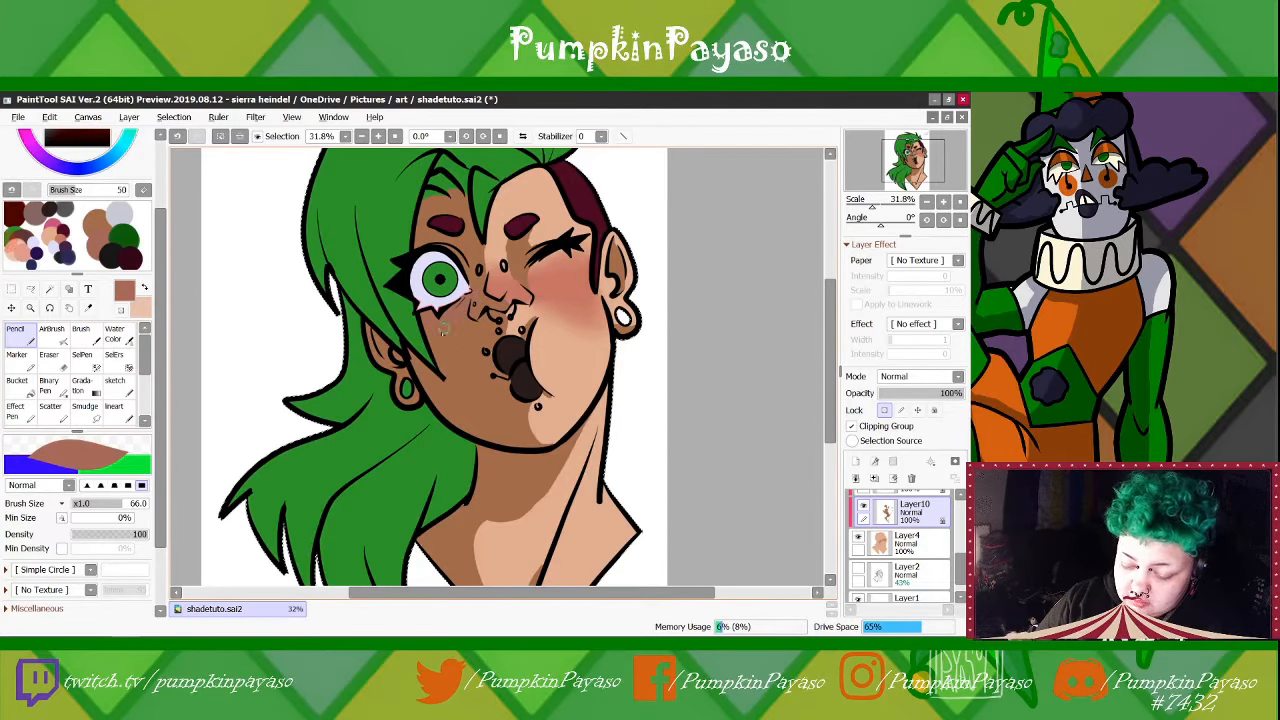
pyautogui.moveTo(832, 304); pyautogui.dragTo(840, 290)
pyautogui.moveTo(160, 423); pyautogui.dragTo(160, 369)
pyautogui.click(70, 187)
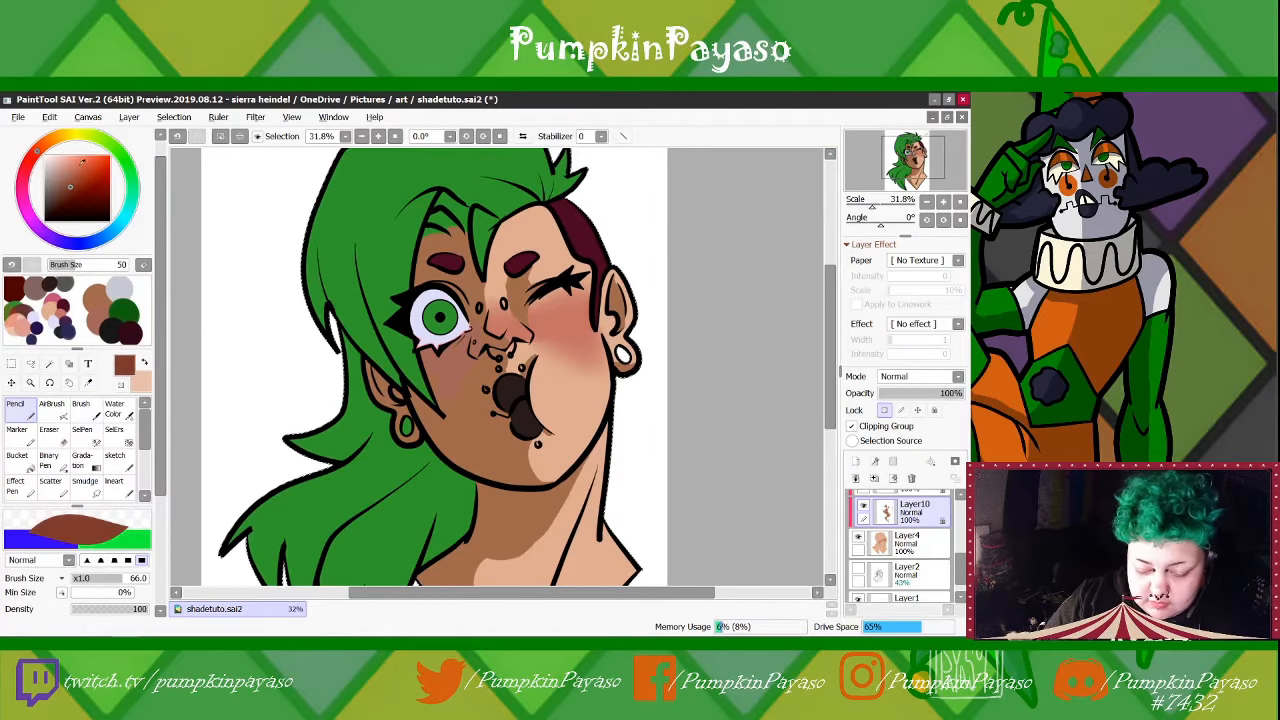
pyautogui.moveTo(477, 331)
pyautogui.mouseDown()
pyautogui.moveTo(428, 355)
pyautogui.moveTo(435, 364)
pyautogui.moveTo(474, 341)
pyautogui.moveTo(482, 316)
pyautogui.moveTo(477, 341)
pyautogui.moveTo(502, 342)
pyautogui.moveTo(472, 354)
pyautogui.moveTo(450, 394)
pyautogui.moveTo(430, 377)
pyautogui.moveTo(467, 369)
pyautogui.moveTo(432, 406)
pyautogui.moveTo(412, 391)
pyautogui.moveTo(428, 416)
pyautogui.moveTo(448, 401)
pyautogui.moveTo(424, 414)
pyautogui.moveTo(466, 372)
pyautogui.mouseUp()
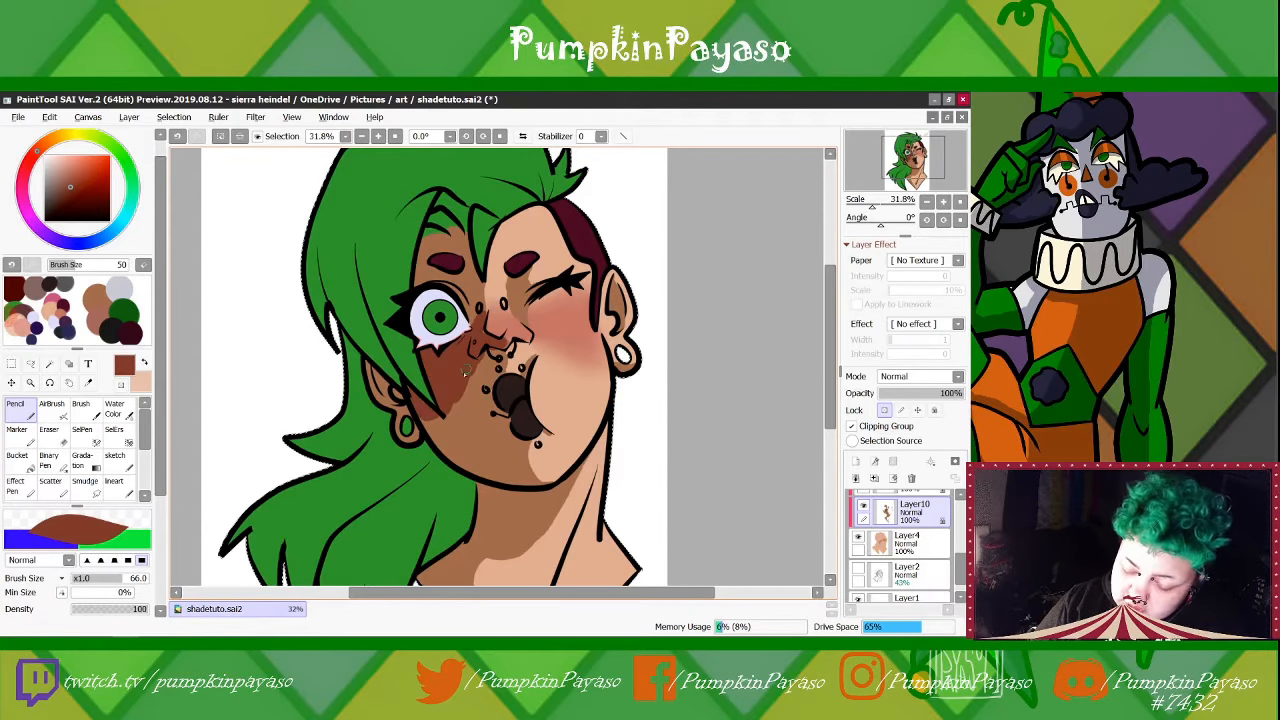
# Sample the brown skin shadow and trim the blush's edge on the cheek with the Pencil
pyautogui.press('e')
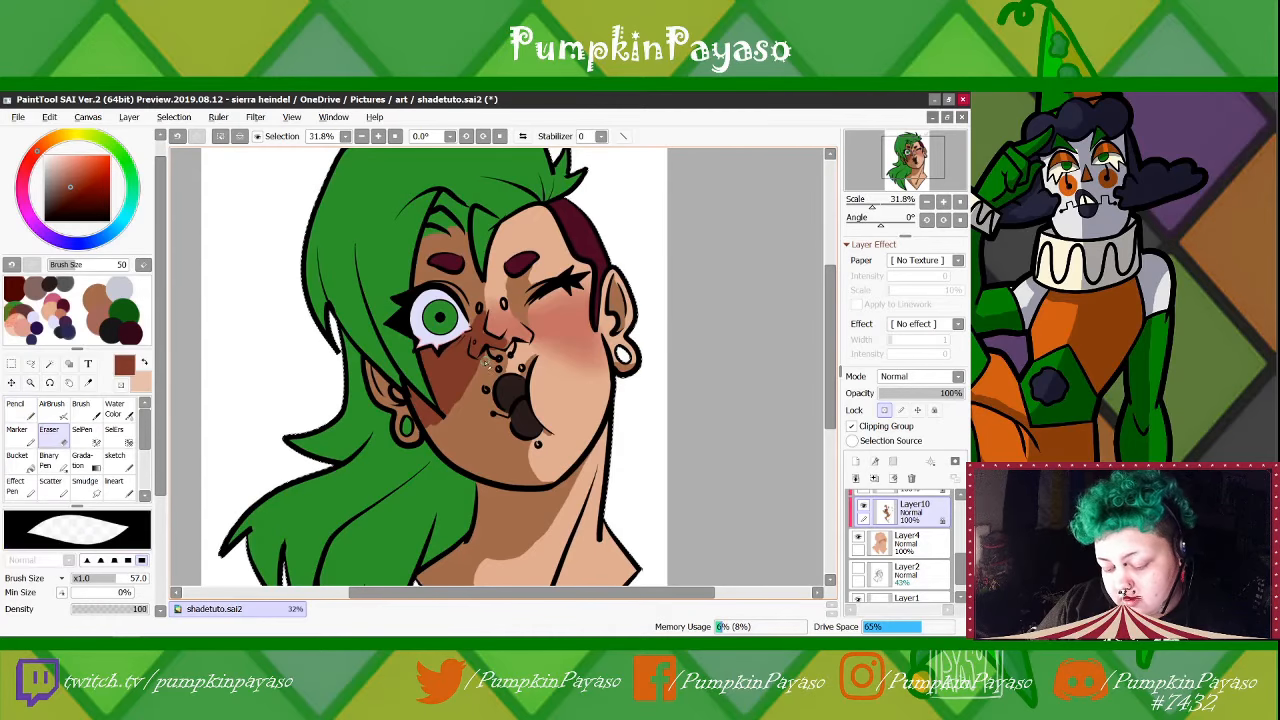
pyautogui.rightClick(465, 422)
pyautogui.press('n')
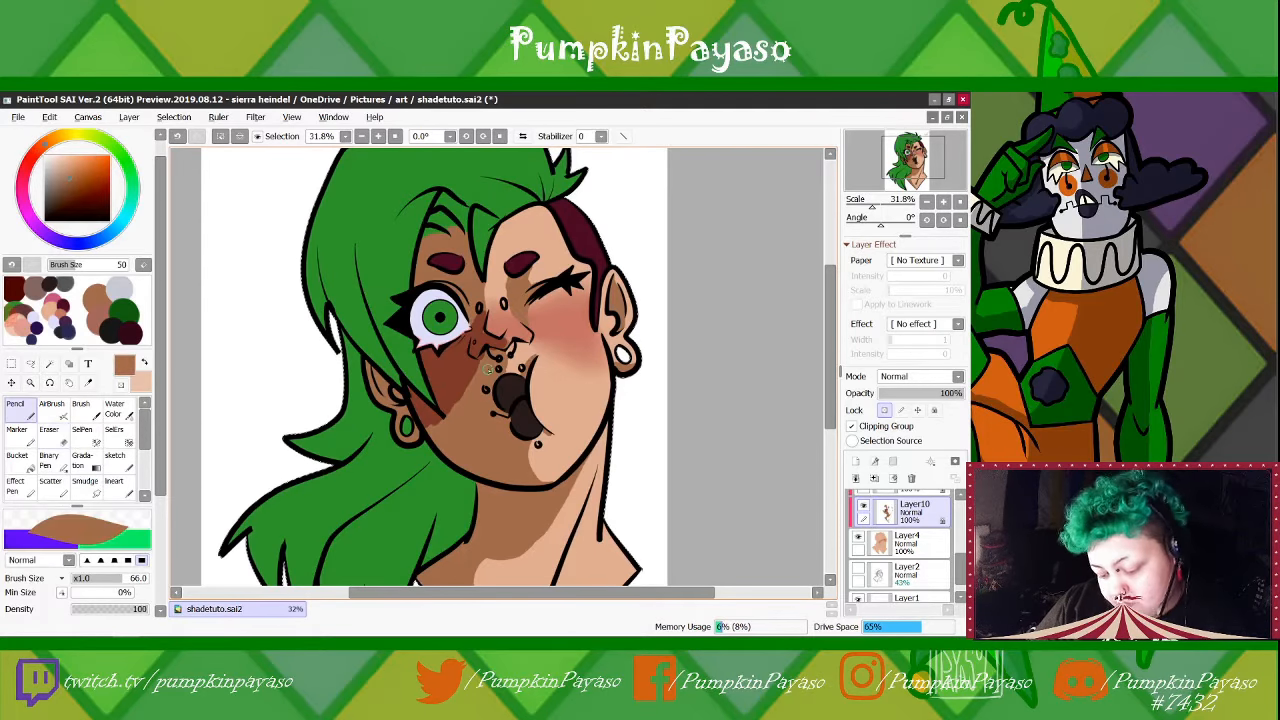
pyautogui.moveTo(485, 360); pyautogui.dragTo(448, 418)
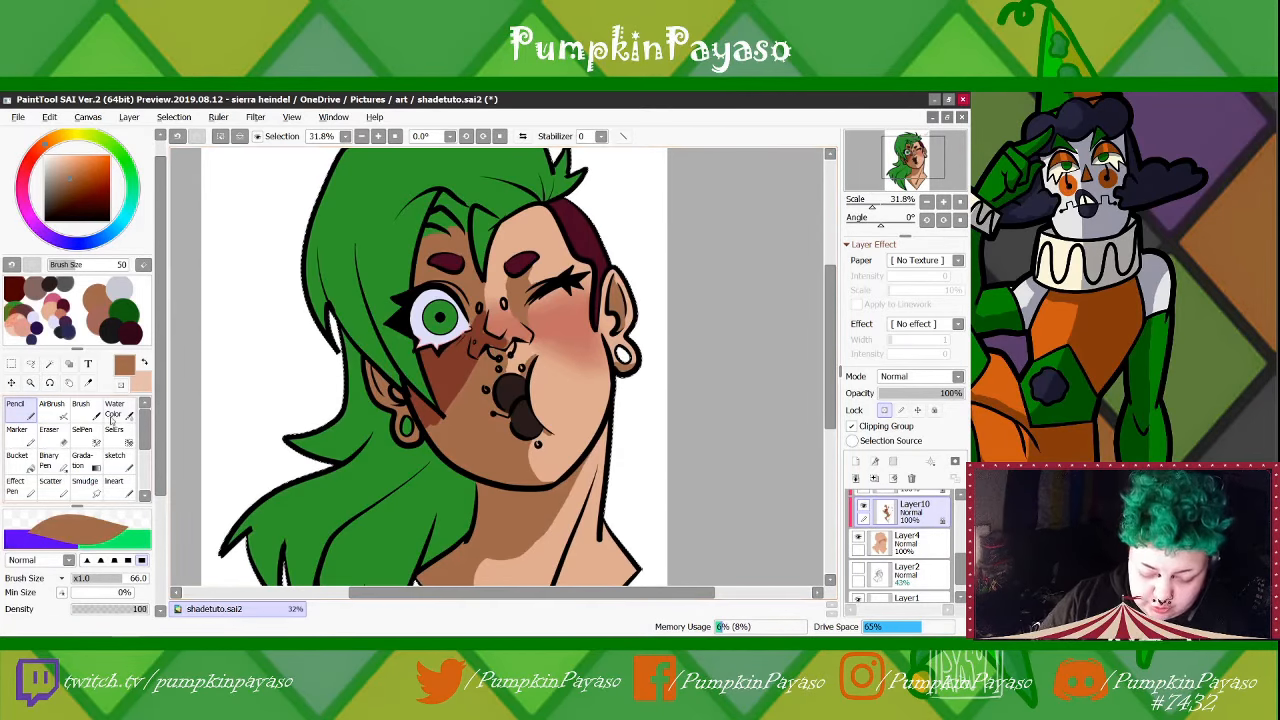
# Blend the blush shadow softly into the brown cheek shadow with the Water Color brush at size 81
pyautogui.press('c')
pyautogui.press(']')
pyautogui.press(']')
pyautogui.press(']')
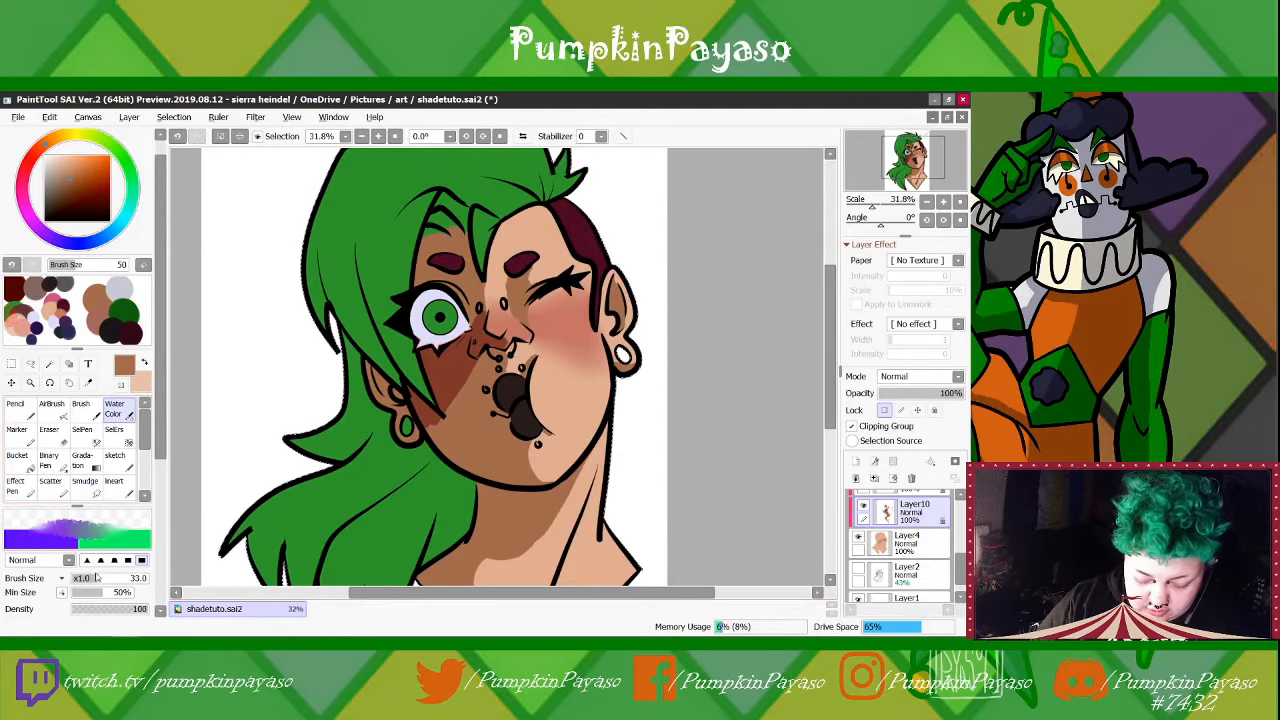
pyautogui.press(']')
pyautogui.press(']')
pyautogui.press(']')
pyautogui.press(']')
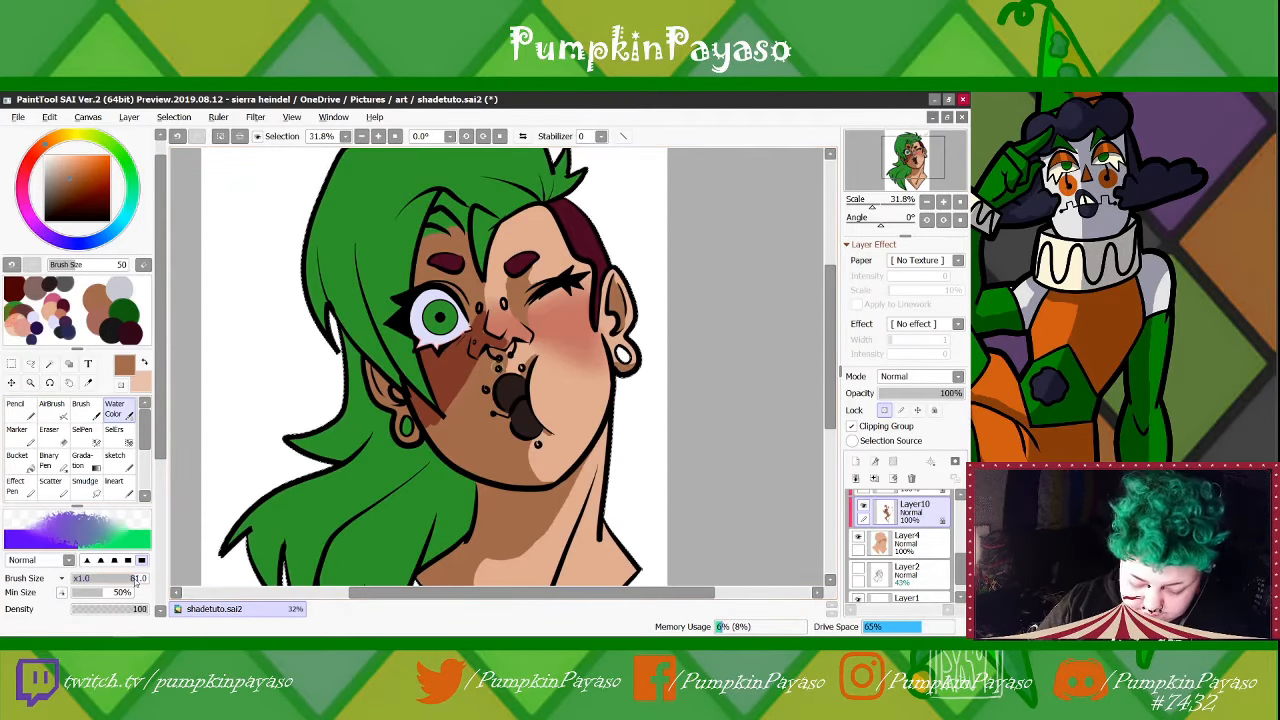
pyautogui.keyDown('alt'); pyautogui.click(441, 381); pyautogui.keyUp('alt')
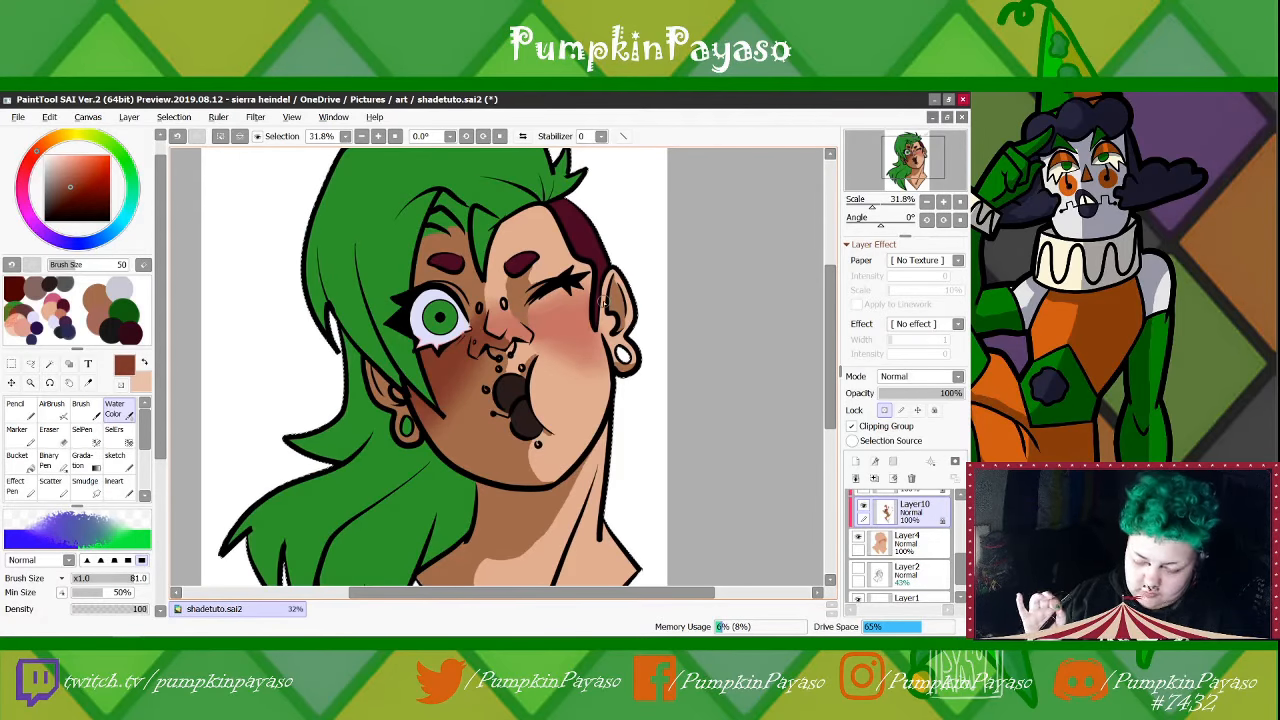
# Create a new normal layer directly above Layer7, inside the same clipping group
pyautogui.scroll(2, 905, 540)
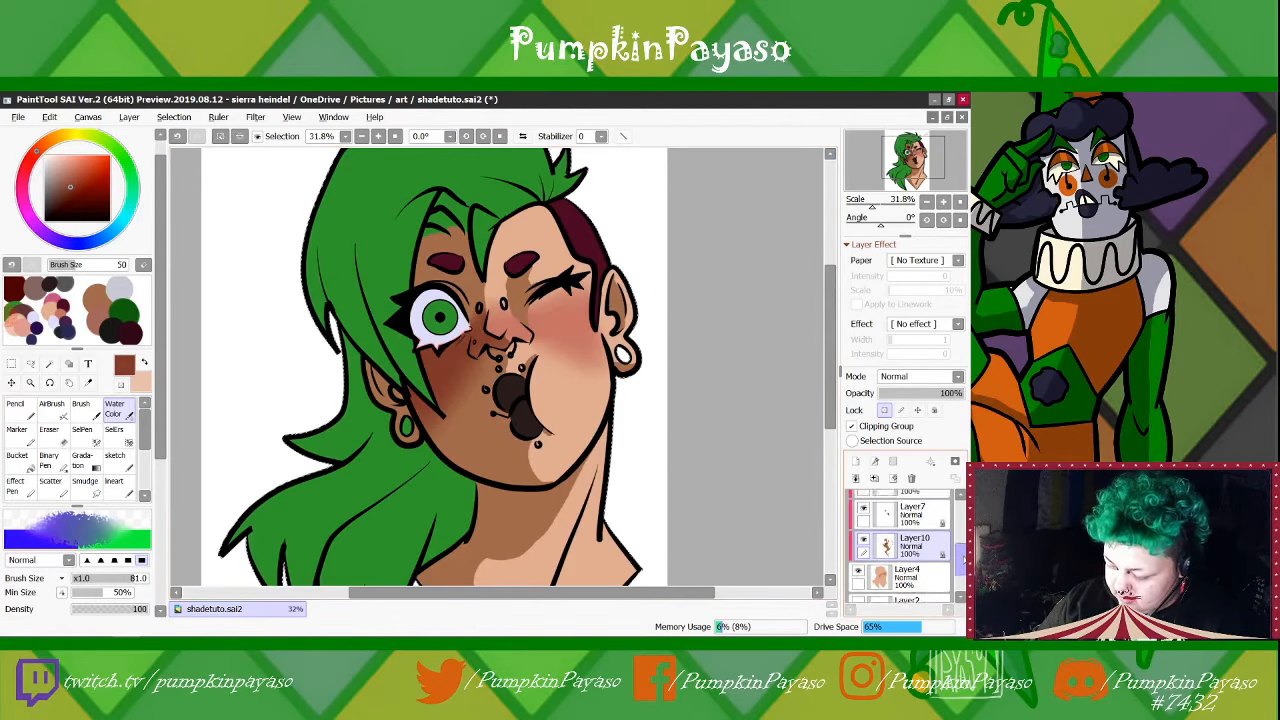
pyautogui.click(865, 506)
pyautogui.click(865, 506)
pyautogui.click(855, 461)
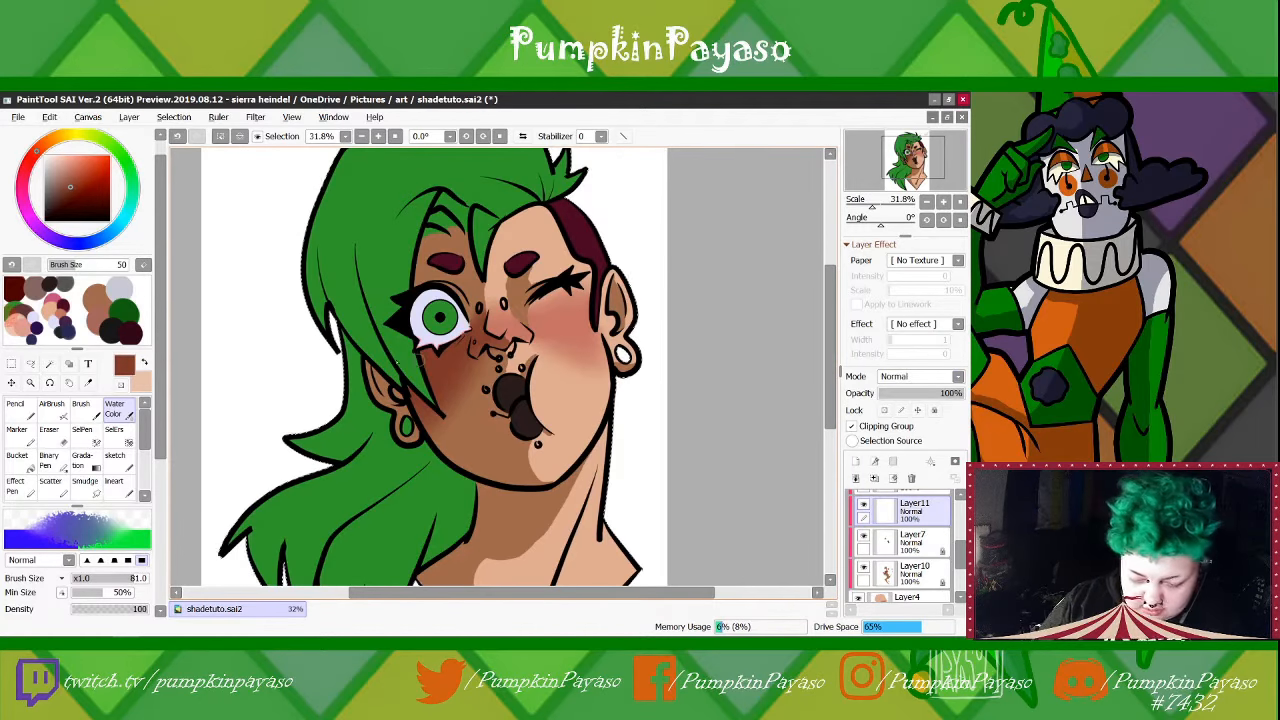
# With the Pencil, shade the mouth in the near-black shadow colour and the upper white of the open eye in bluish light grey
pyautogui.click(118, 322)
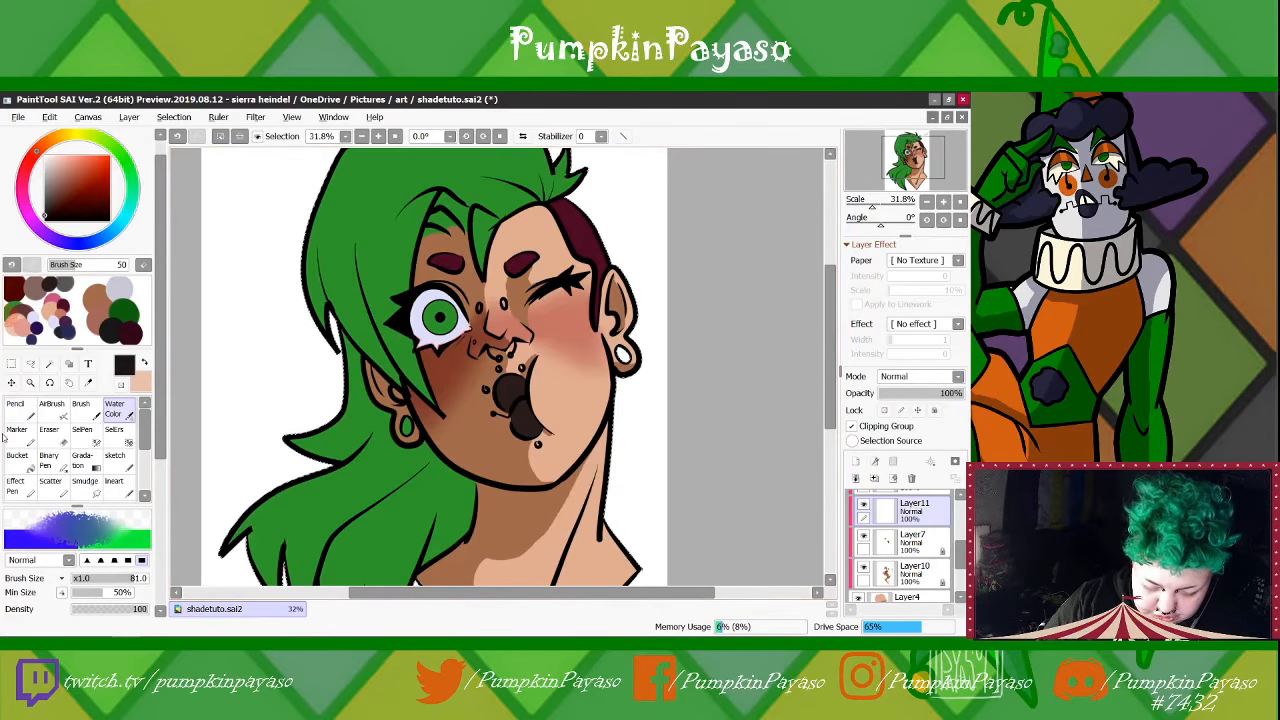
pyautogui.click(15, 405)
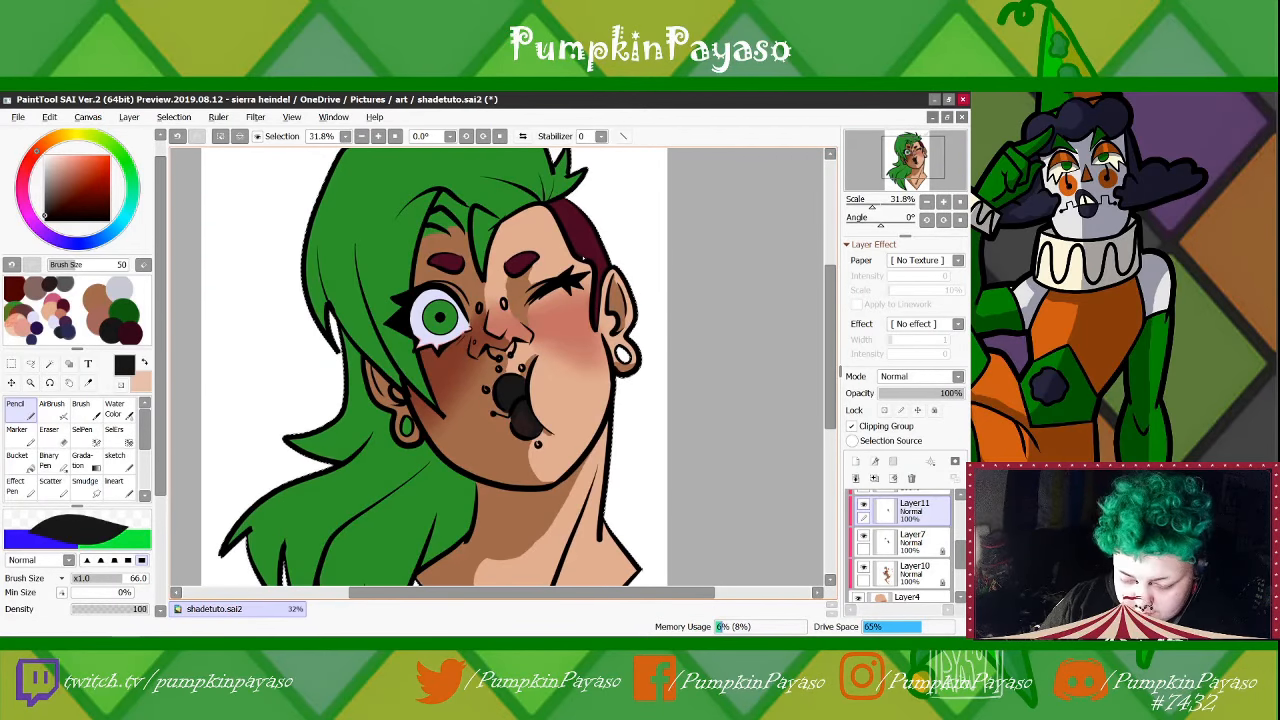
pyautogui.rightClick(121, 287)
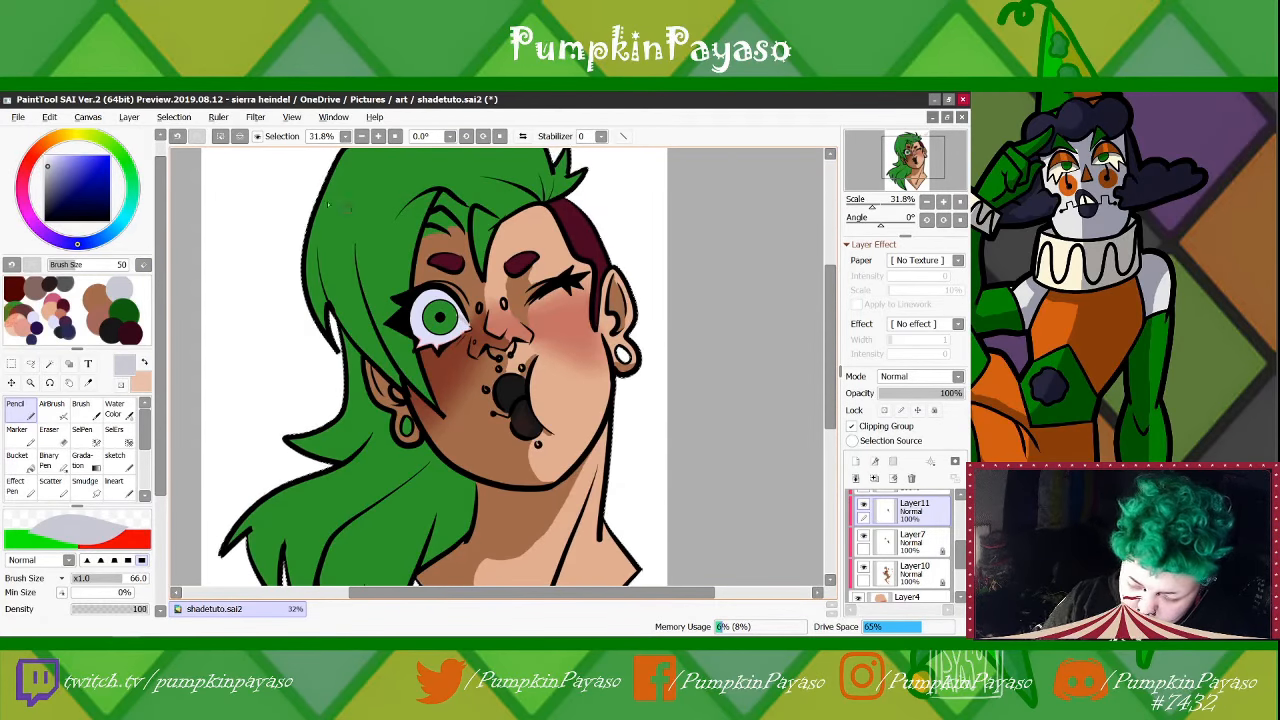
pyautogui.moveTo(872, 205); pyautogui.dragTo(878, 205)
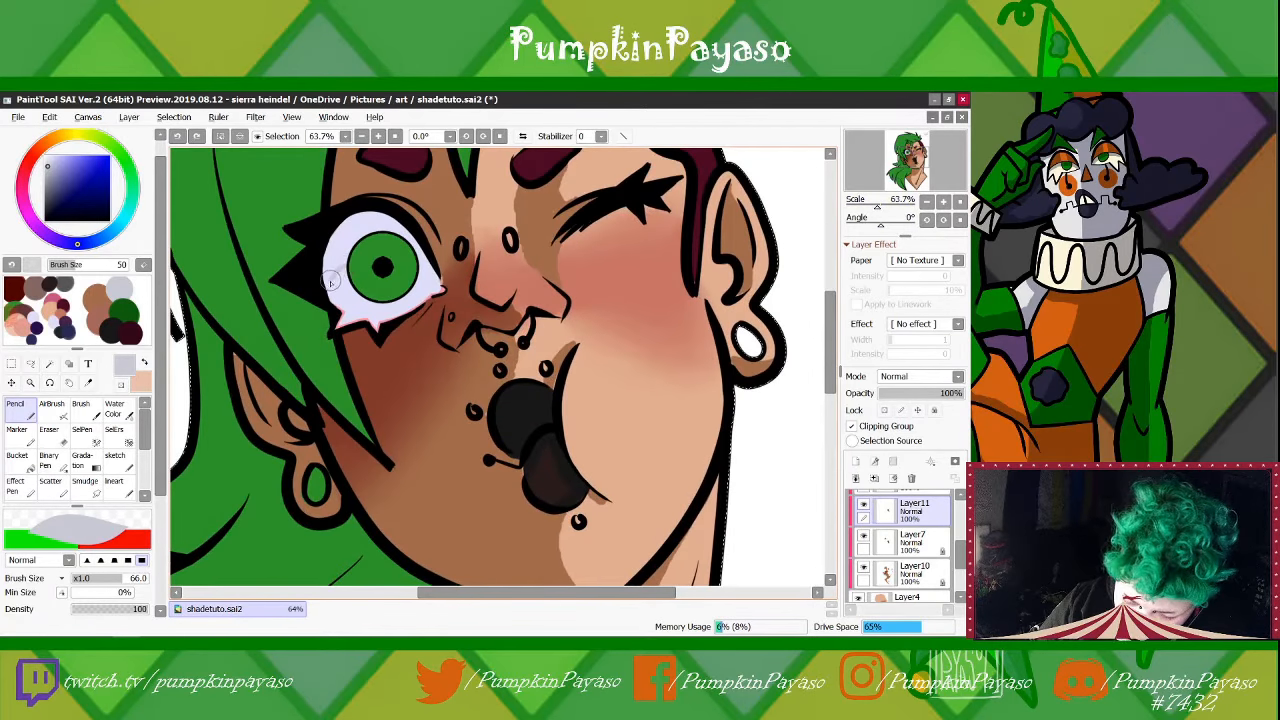
pyautogui.moveTo(328, 287)
pyautogui.mouseDown()
pyautogui.moveTo(369, 228)
pyautogui.moveTo(327, 265)
pyautogui.moveTo(352, 219)
pyautogui.moveTo(329, 272)
pyautogui.moveTo(373, 219)
pyautogui.moveTo(353, 226)
pyautogui.moveTo(351, 237)
pyautogui.moveTo(385, 223)
pyautogui.mouseUp()
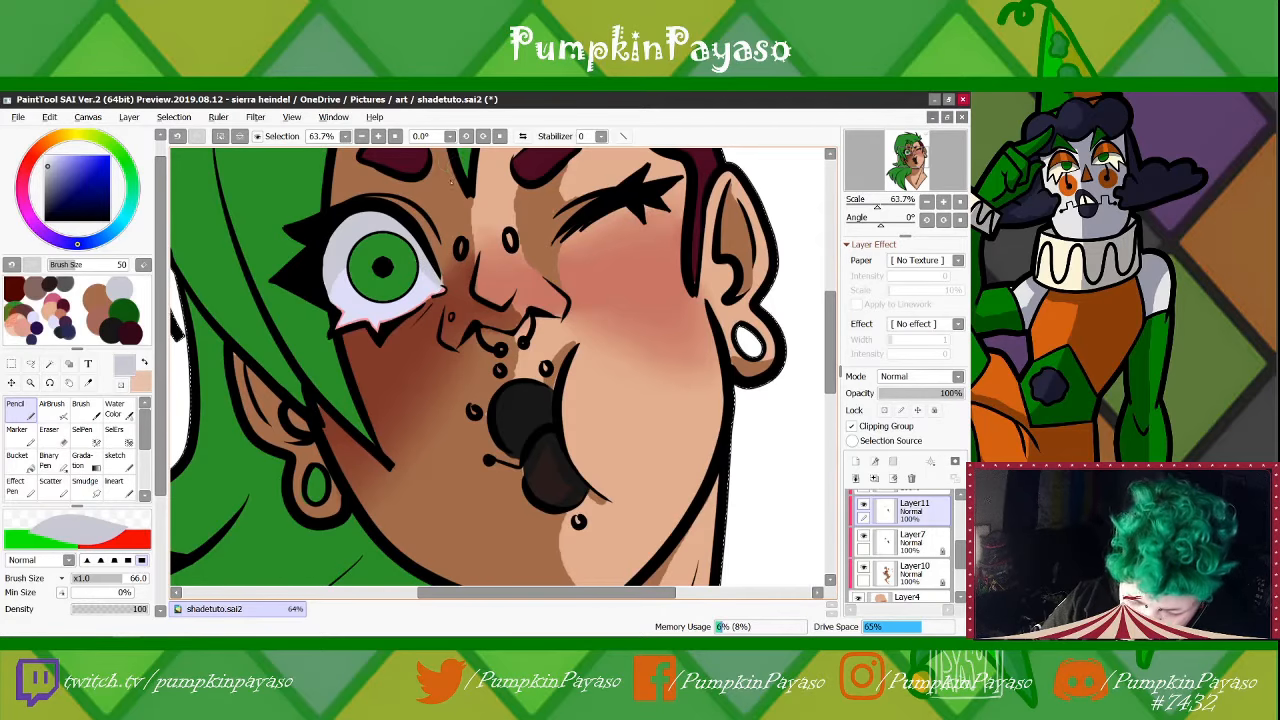
# With the Pencil, shade the open eye's iris in the dark green shadow colour and tidy the bluish grey shadow beside it
pyautogui.rightClick(124, 311)
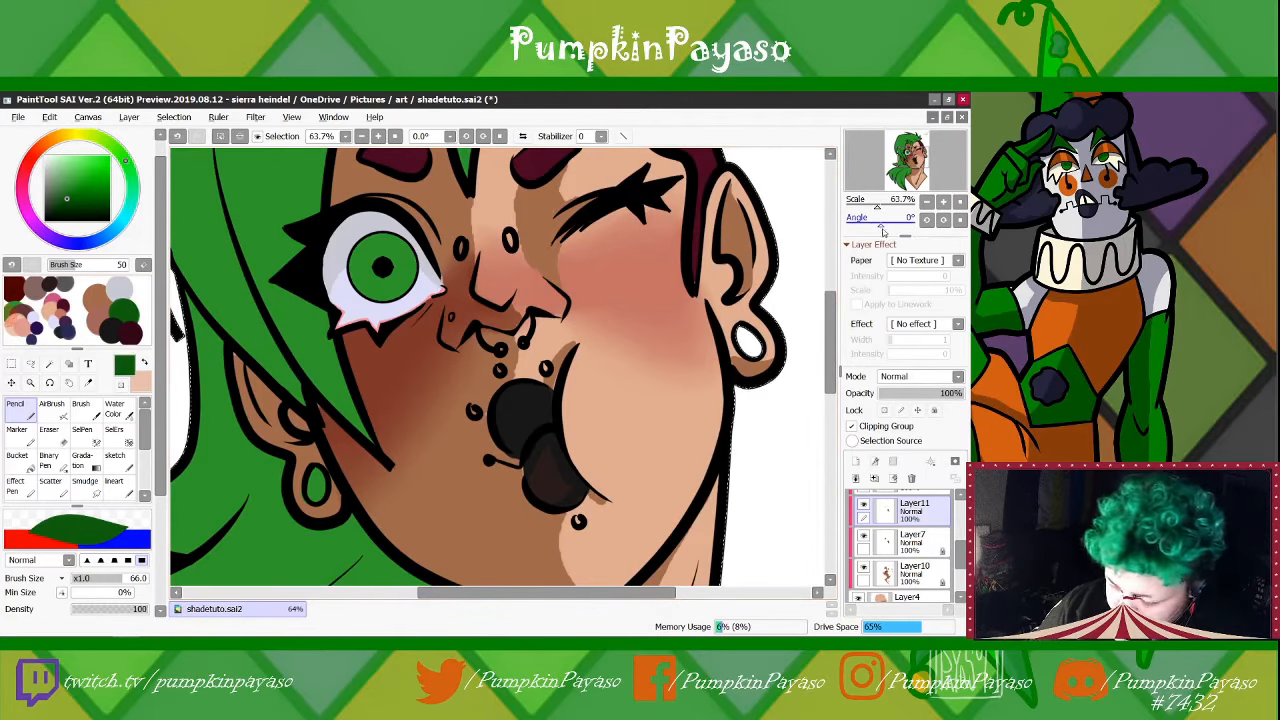
pyautogui.moveTo(880, 223); pyautogui.dragTo(871, 223)
pyautogui.moveTo(355, 375)
pyautogui.mouseDown()
pyautogui.moveTo(372, 362)
pyautogui.moveTo(324, 410)
pyautogui.mouseUp()
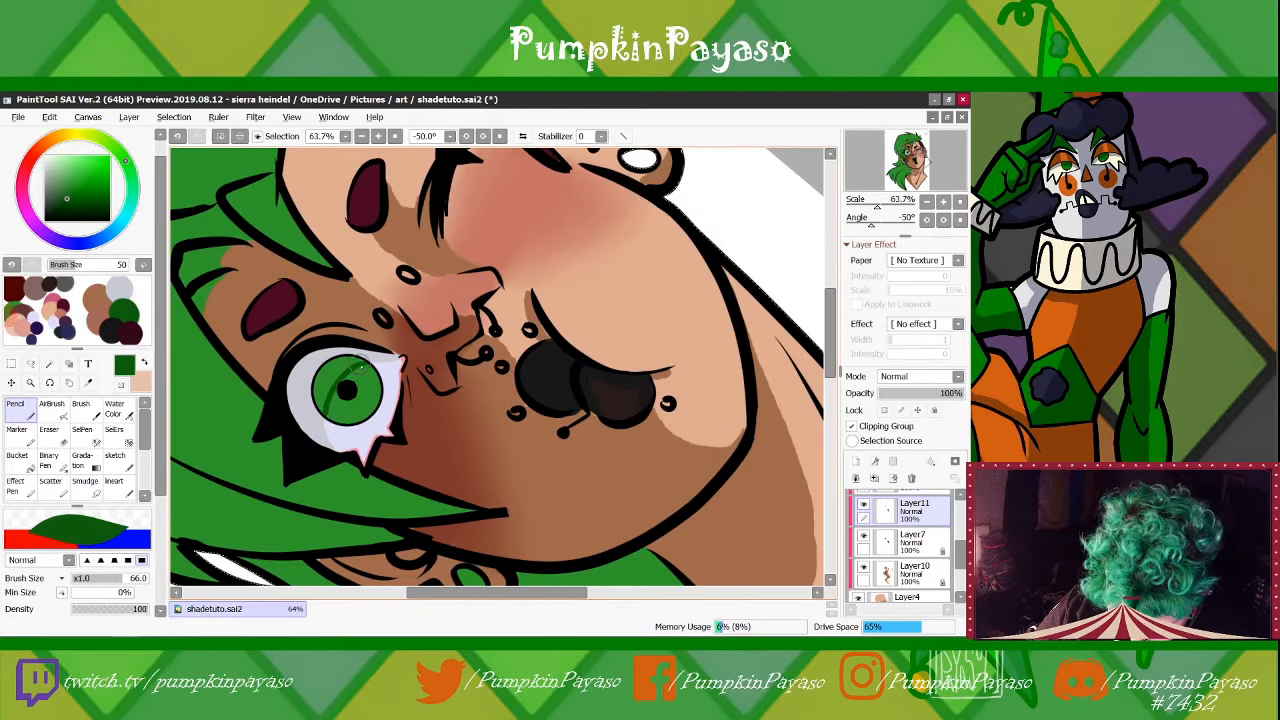
pyautogui.moveTo(362, 366)
pyautogui.mouseDown()
pyautogui.moveTo(328, 366)
pyautogui.moveTo(322, 399)
pyautogui.moveTo(340, 371)
pyautogui.moveTo(322, 416)
pyautogui.mouseUp()
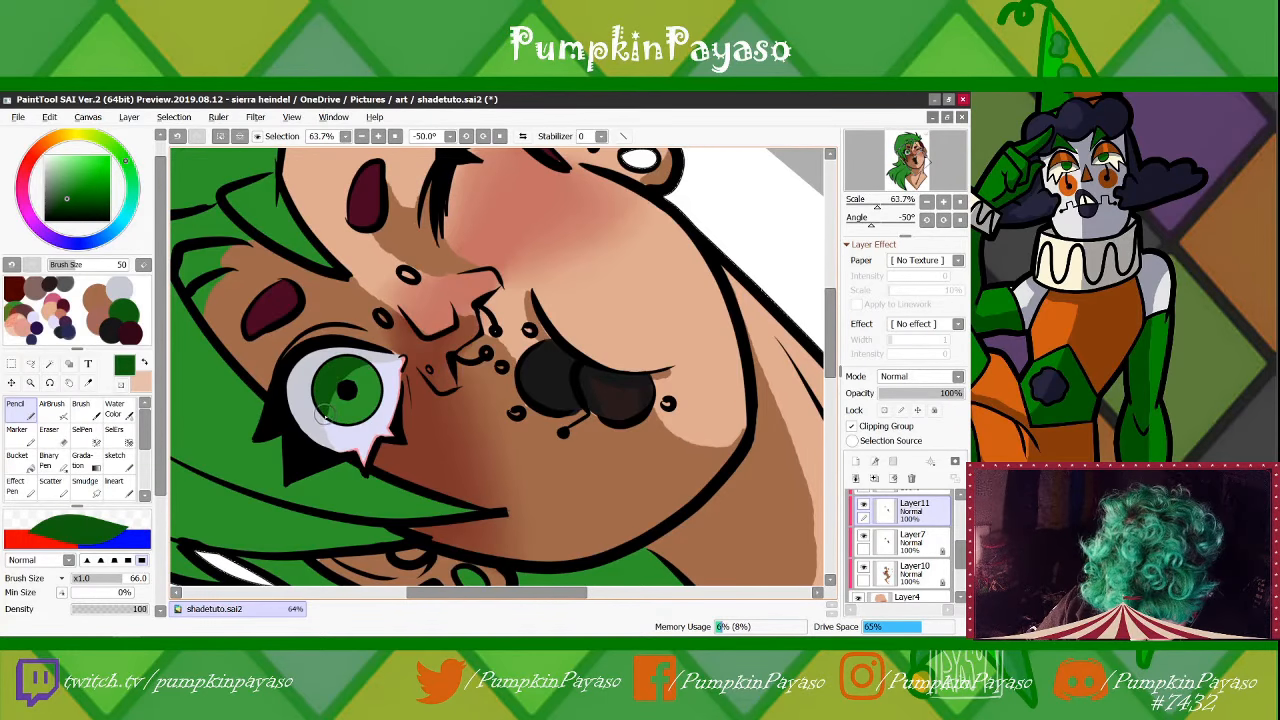
pyautogui.keyDown('alt'); pyautogui.click(375, 353); pyautogui.keyUp('alt')
pyautogui.moveTo(323, 425); pyautogui.dragTo(323, 419)
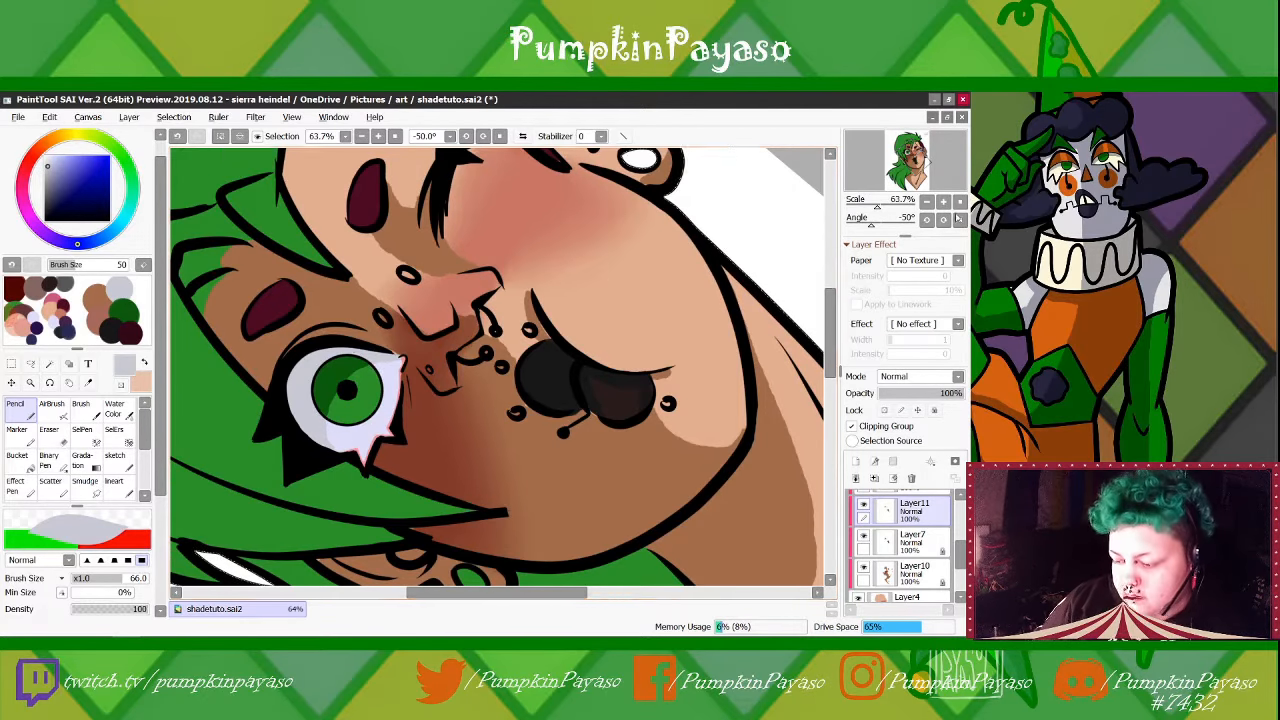
# Create a new normal layer directly above Layer6, inside the same clipping group
pyautogui.click(960, 220)
pyautogui.moveTo(871, 206); pyautogui.dragTo(873, 207)
pyautogui.moveTo(915, 157); pyautogui.dragTo(915, 162)
pyautogui.moveTo(874, 209); pyautogui.dragTo(871, 216)
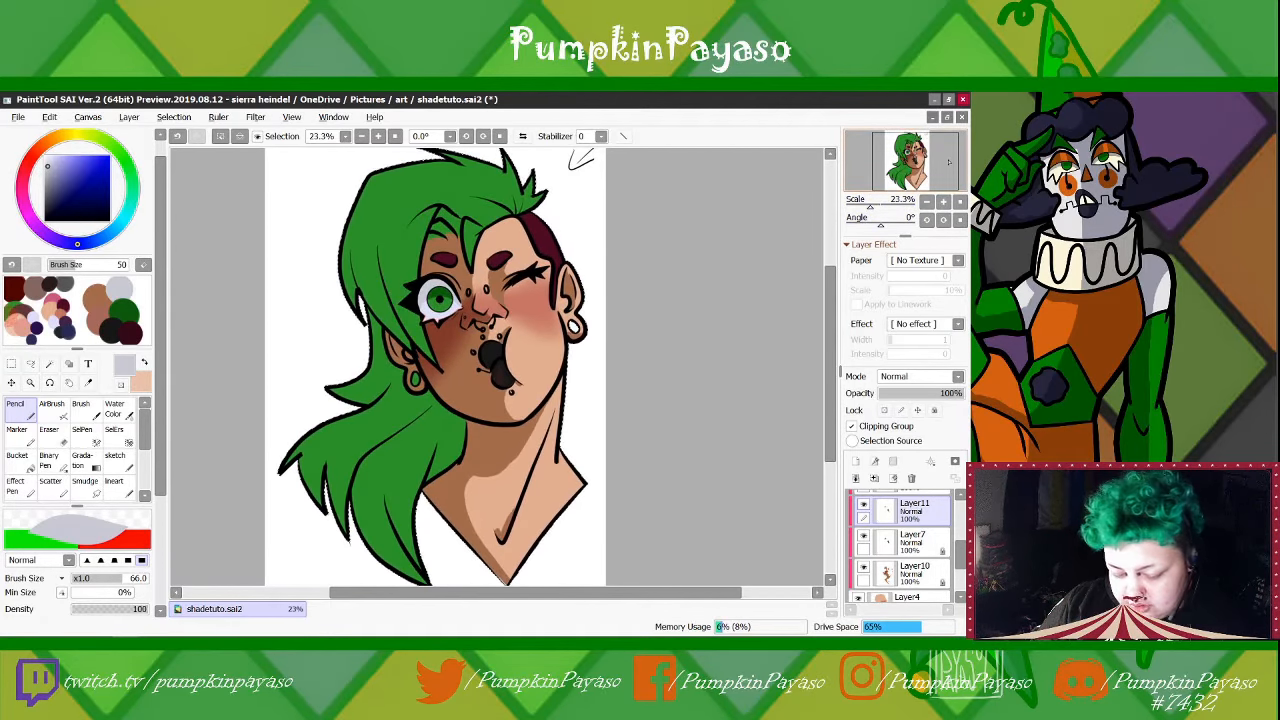
pyautogui.moveTo(870, 210); pyautogui.dragTo(871, 212)
pyautogui.click(862, 535)
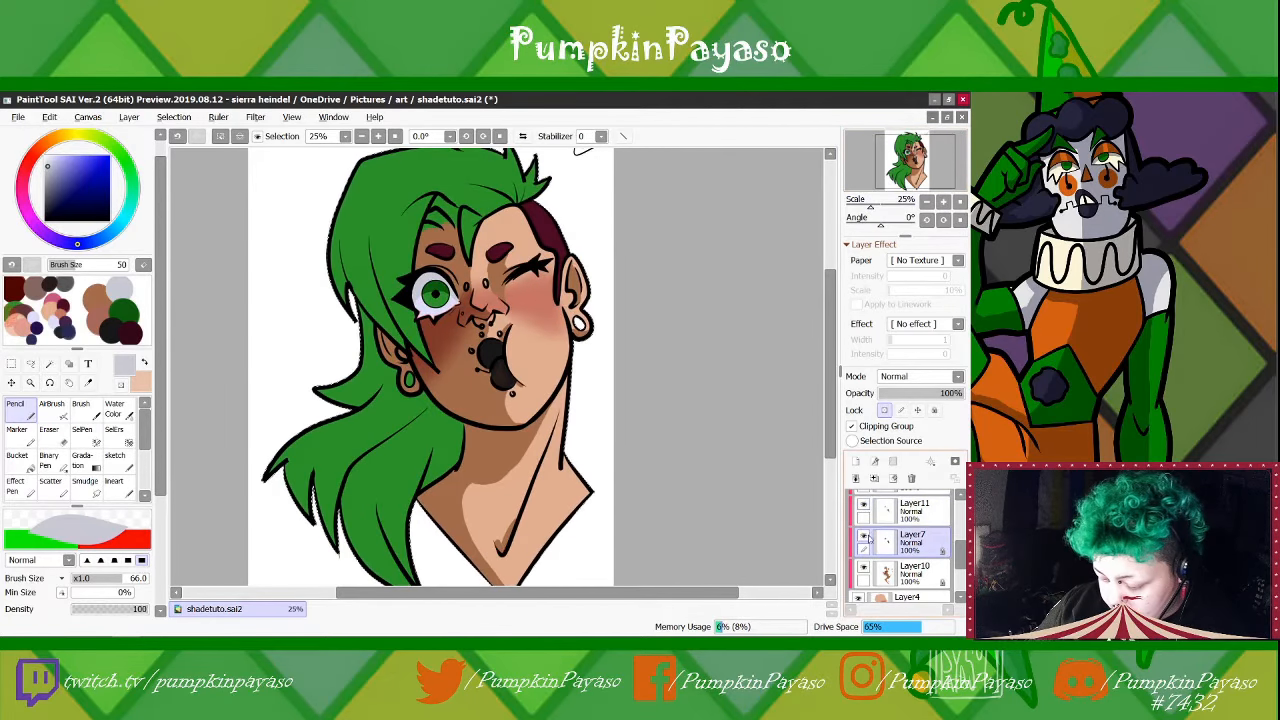
pyautogui.scroll(2, 862, 535)
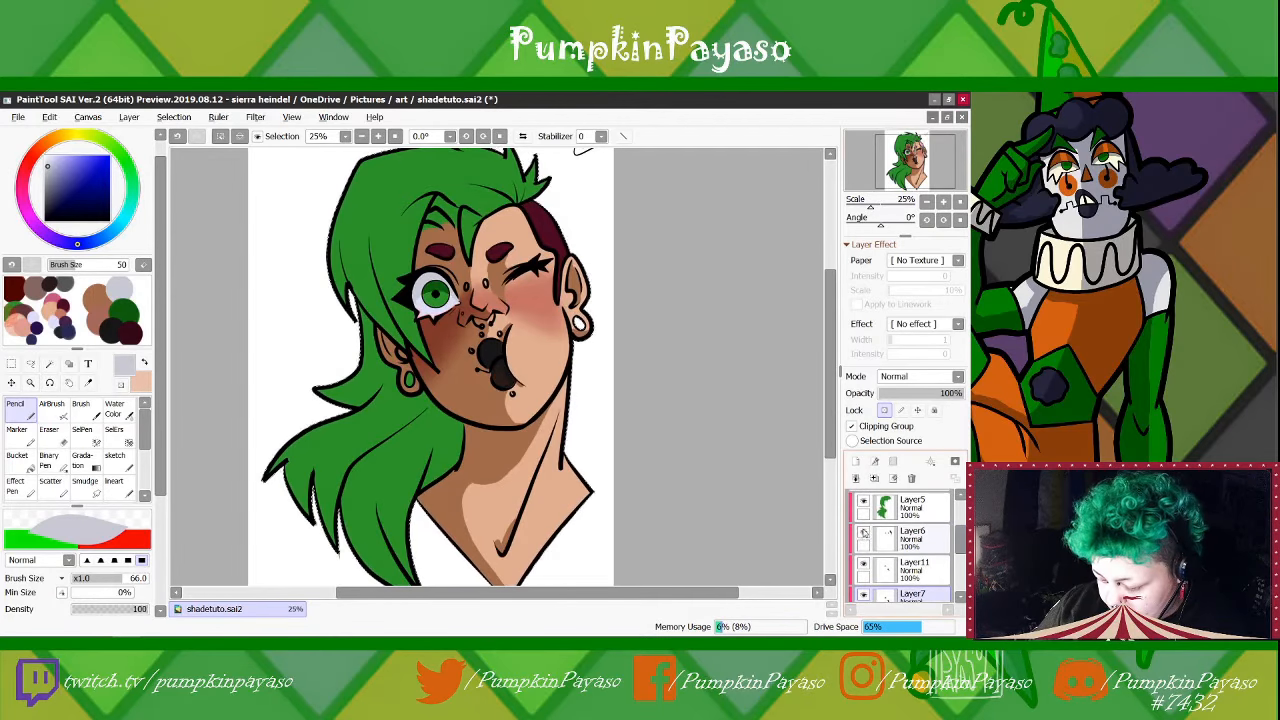
pyautogui.click(935, 537)
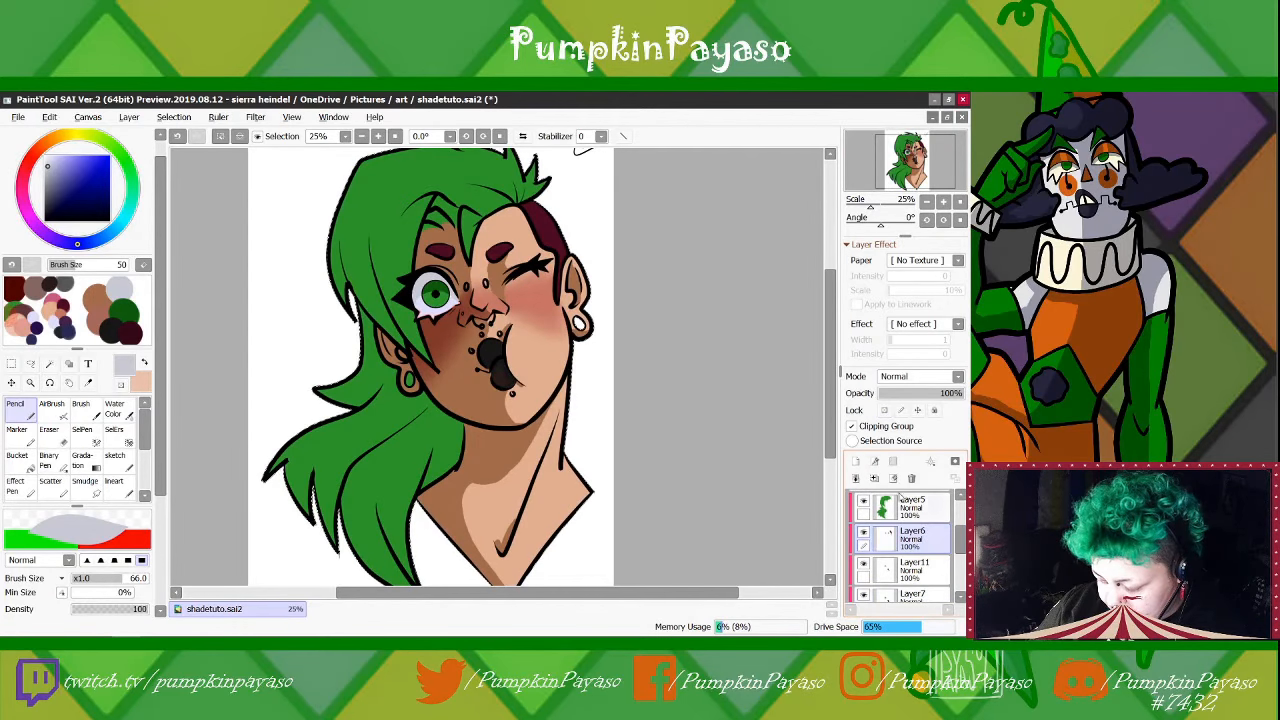
pyautogui.click(855, 461)
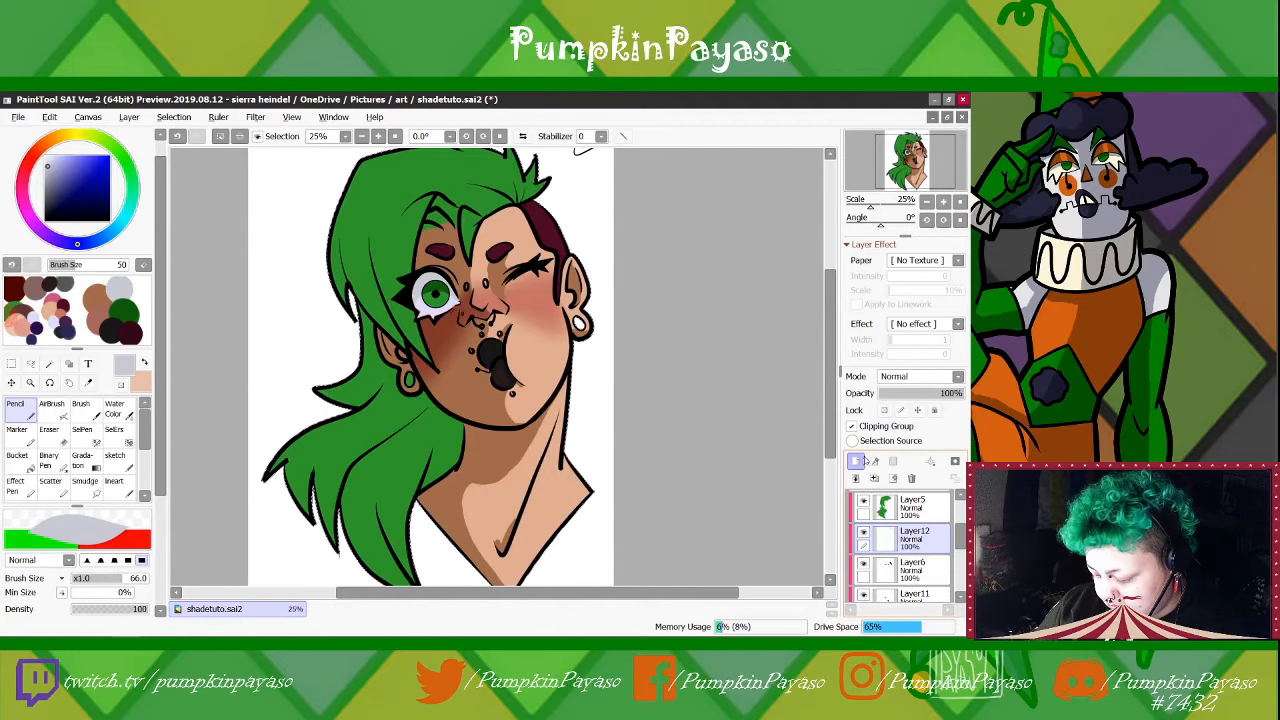
# With the Pencil, shade the eyebrows in the dark maroon shadow colour from the palette on the new layer
pyautogui.click(123, 338)
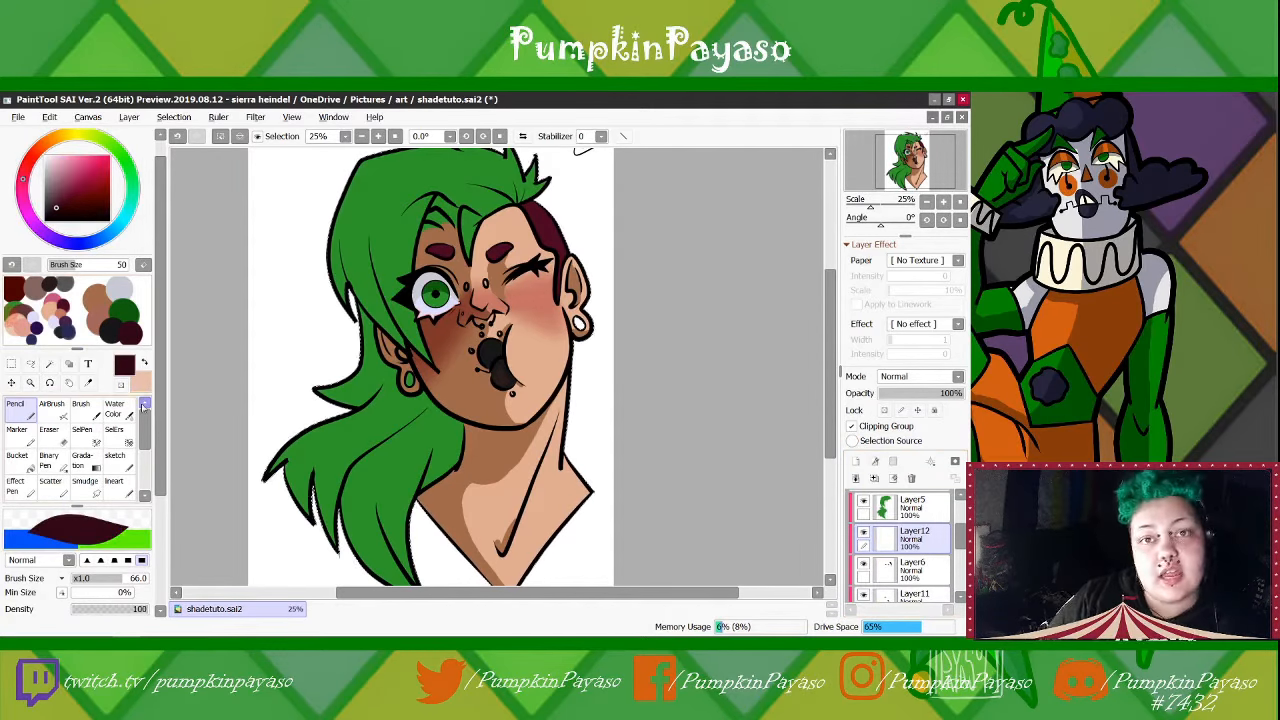
pyautogui.moveTo(863, 204); pyautogui.dragTo(876, 206)
pyautogui.moveTo(908, 157); pyautogui.dragTo(904, 155)
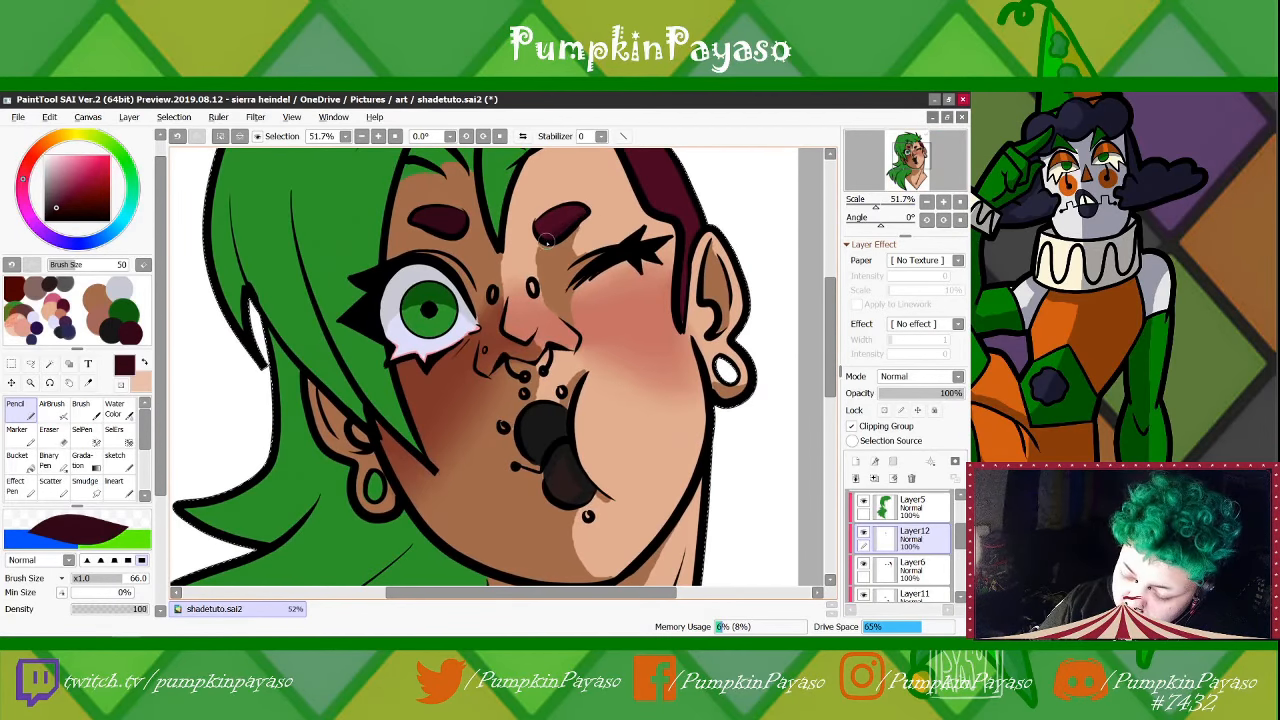
pyautogui.moveTo(914, 156); pyautogui.dragTo(915, 152)
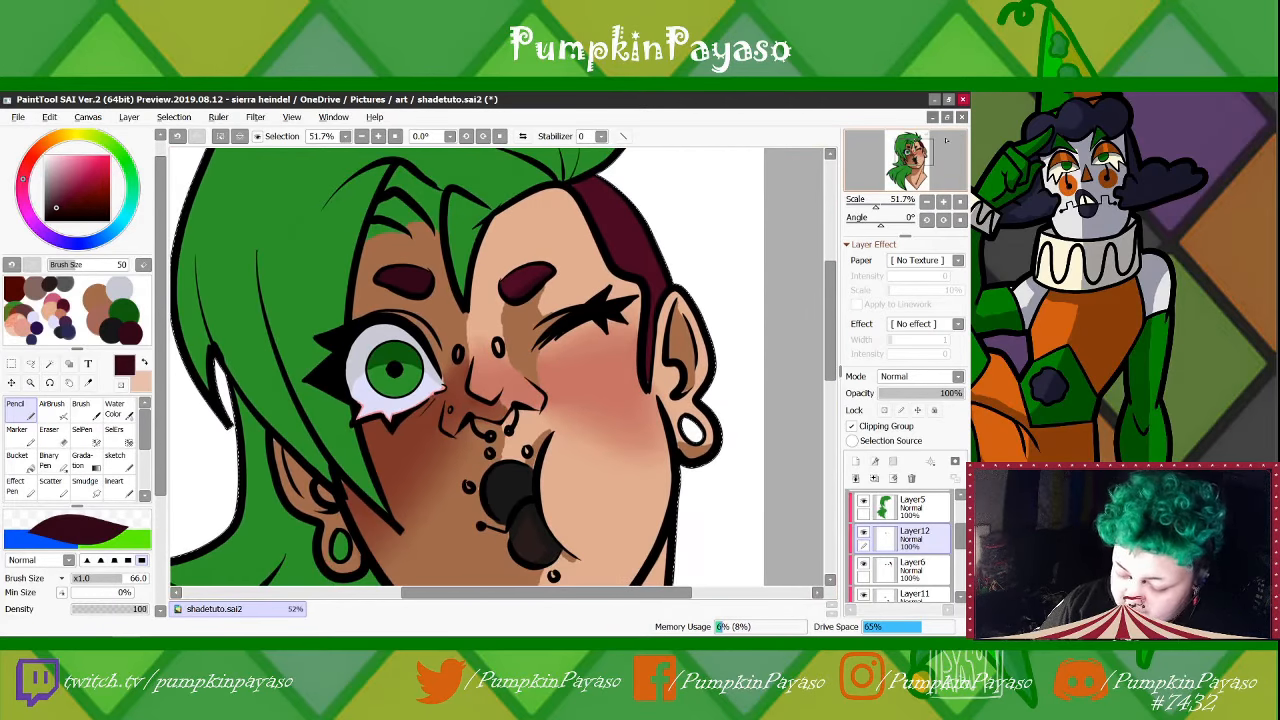
pyautogui.click(960, 202)
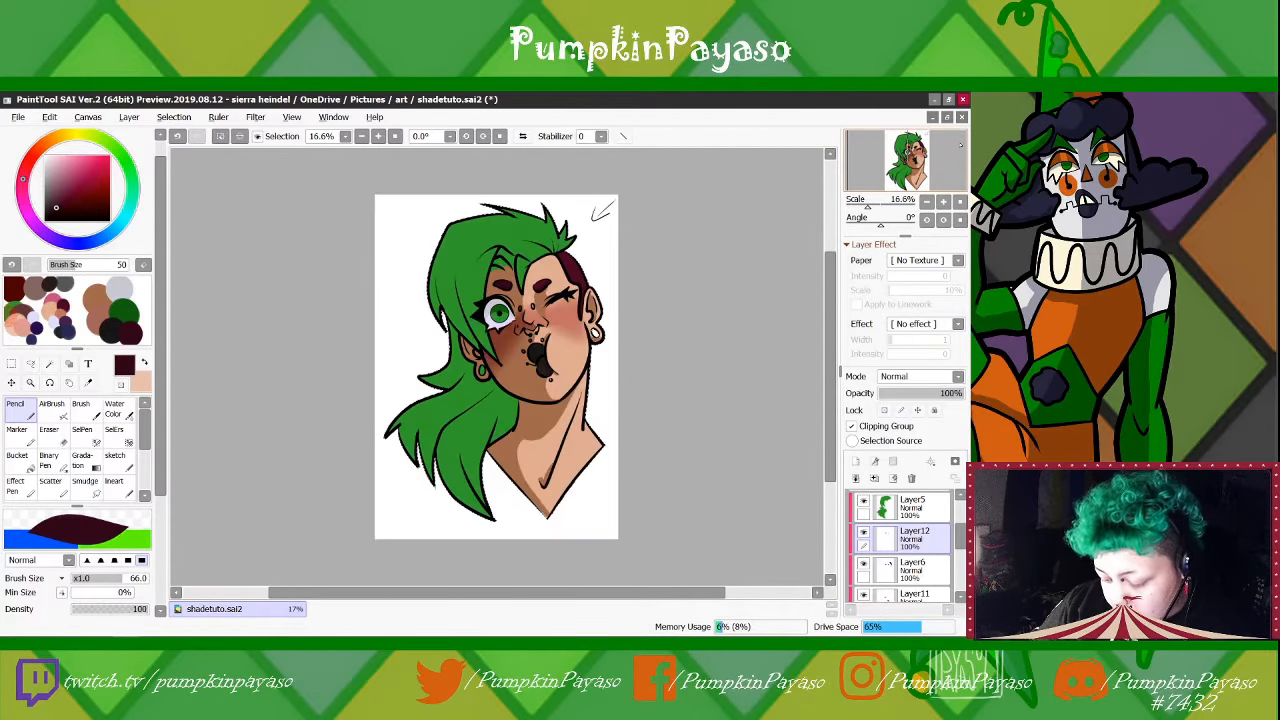